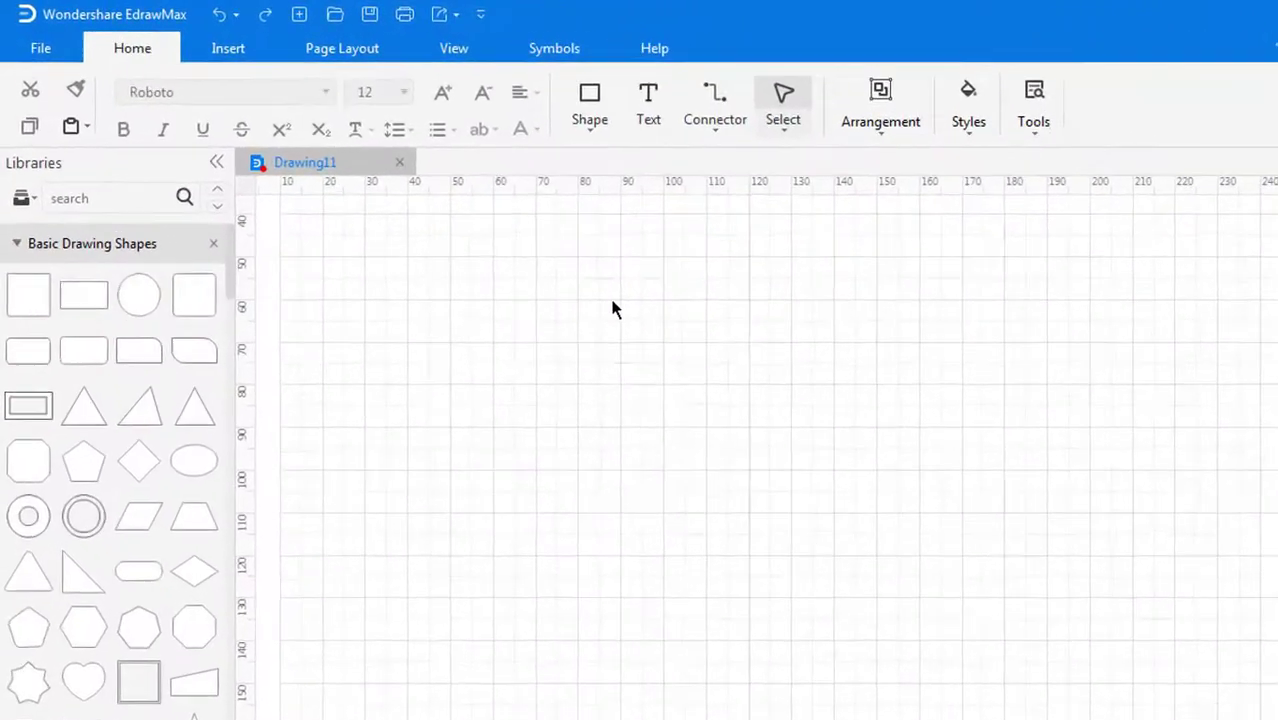
# Set the page background colour to a light yellow-green
pyautogui.click(372, 48)
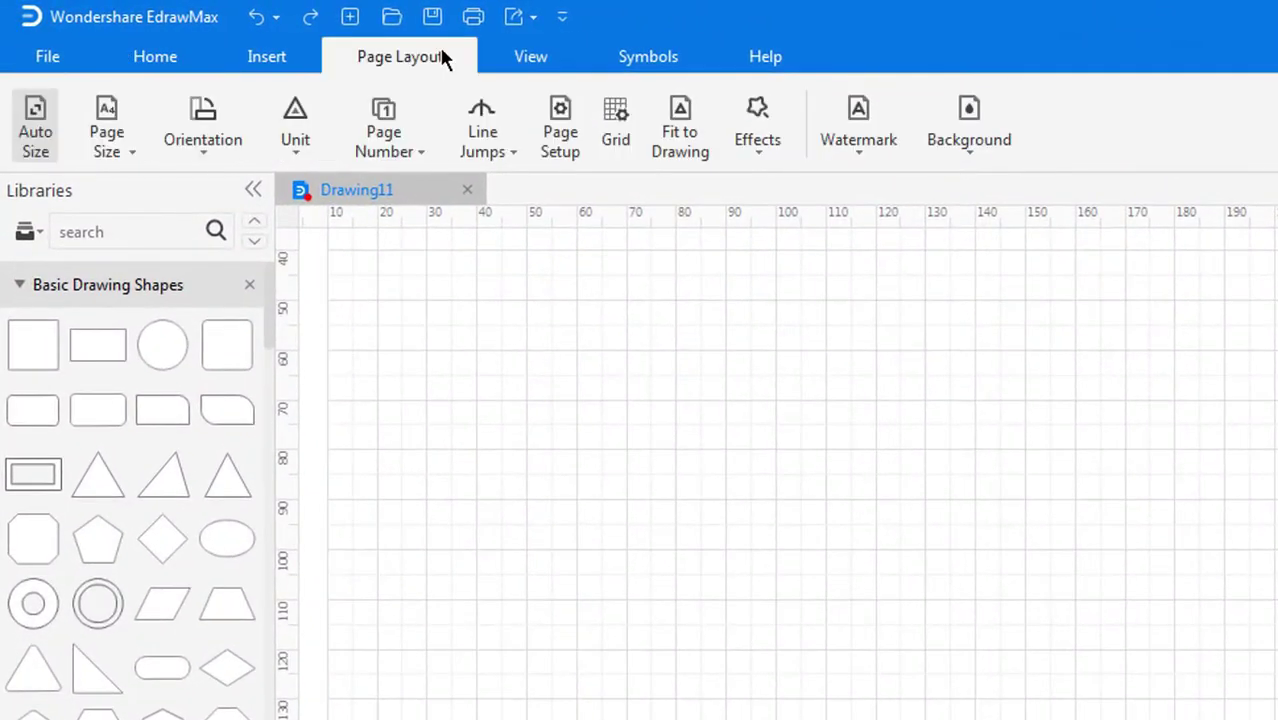
pyautogui.click(958, 148)
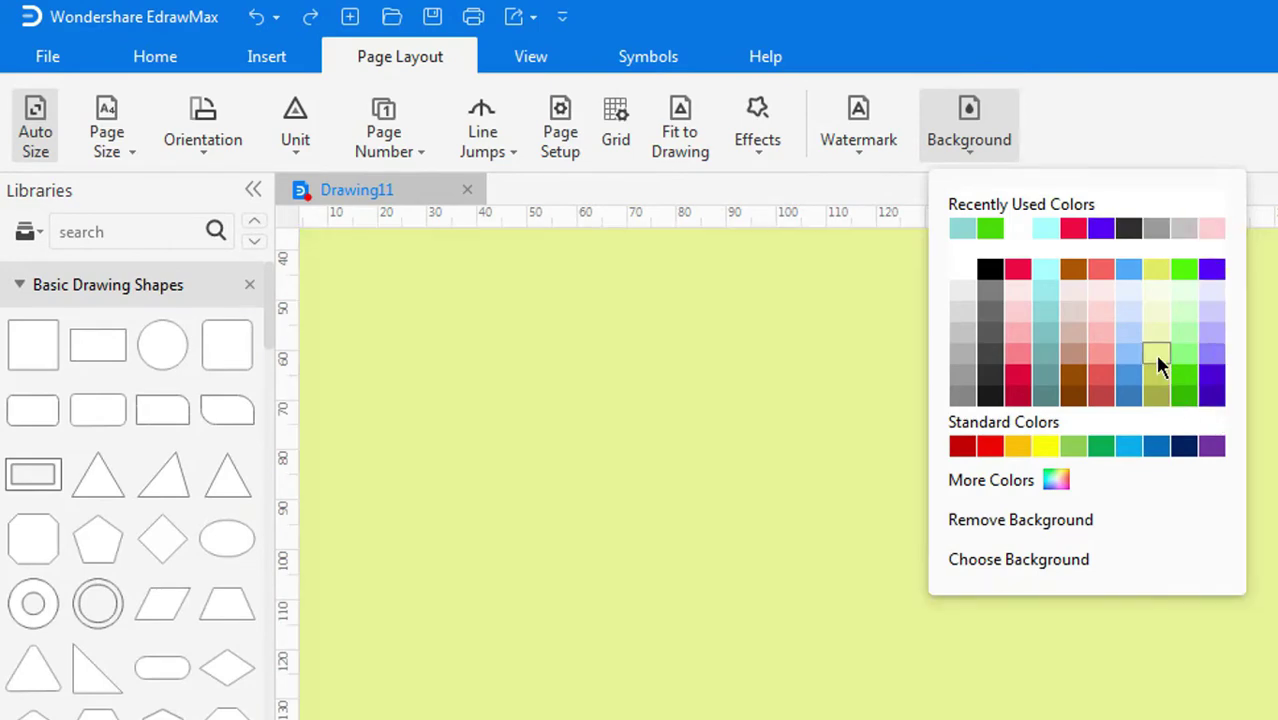
pyautogui.click(1158, 362)
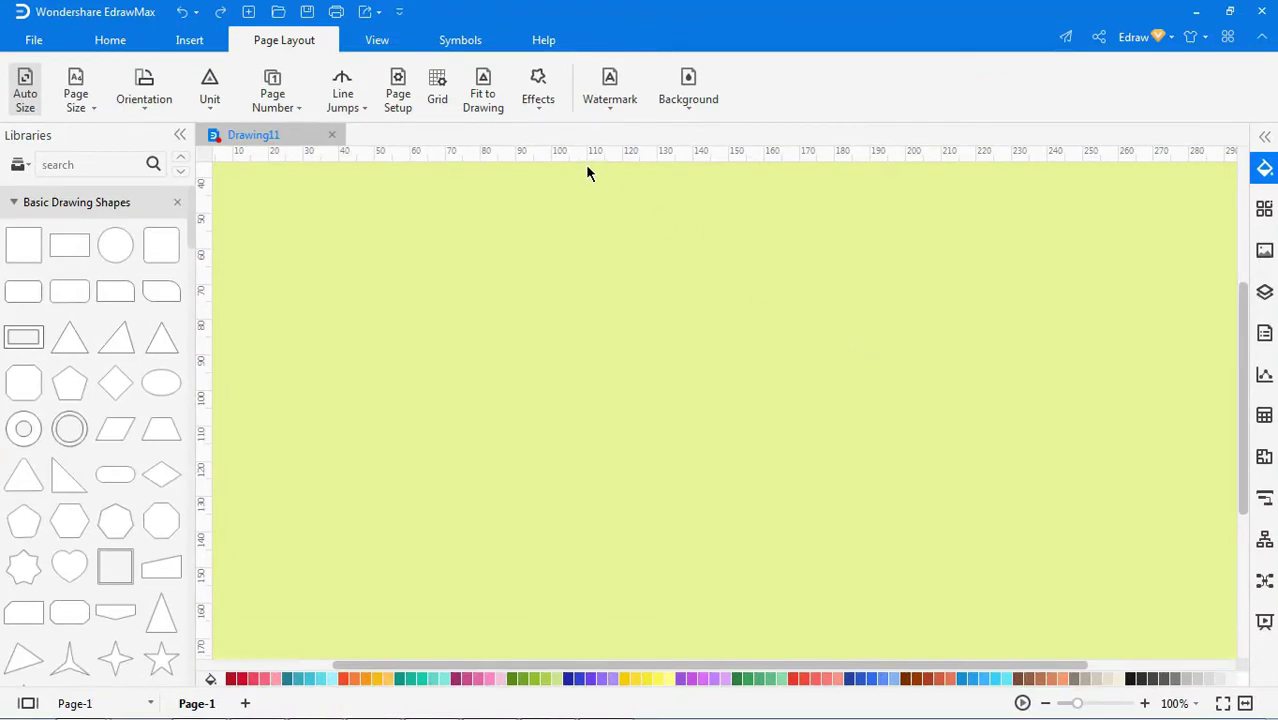
# Open the Backgrounds symbol library from the General group of predefined libraries
pyautogui.click(455, 42)
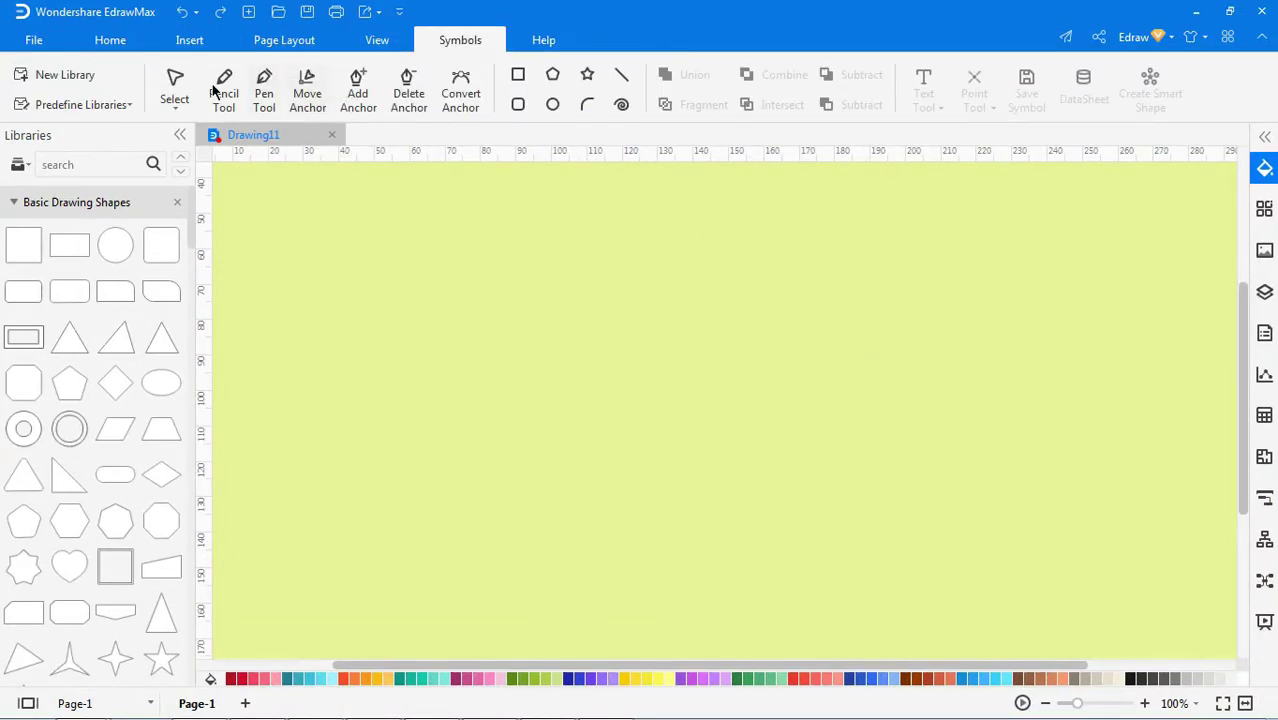
pyautogui.click(127, 104)
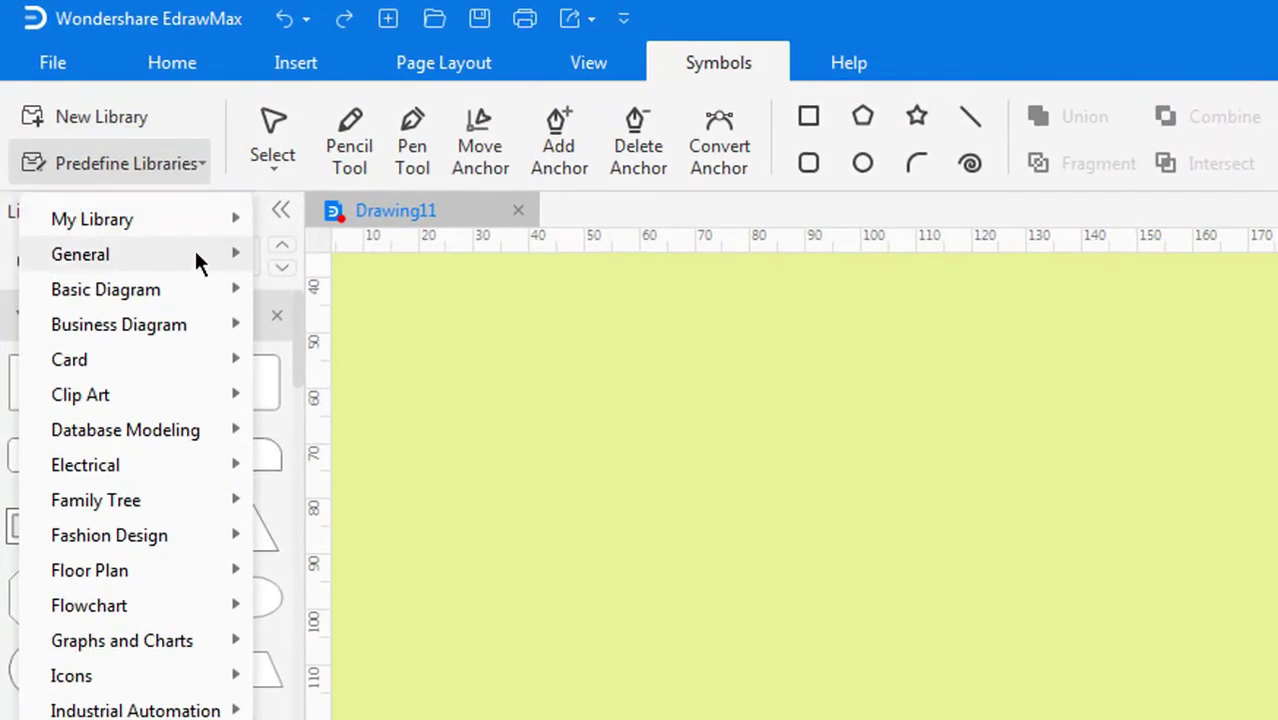
pyautogui.moveTo(194, 252)
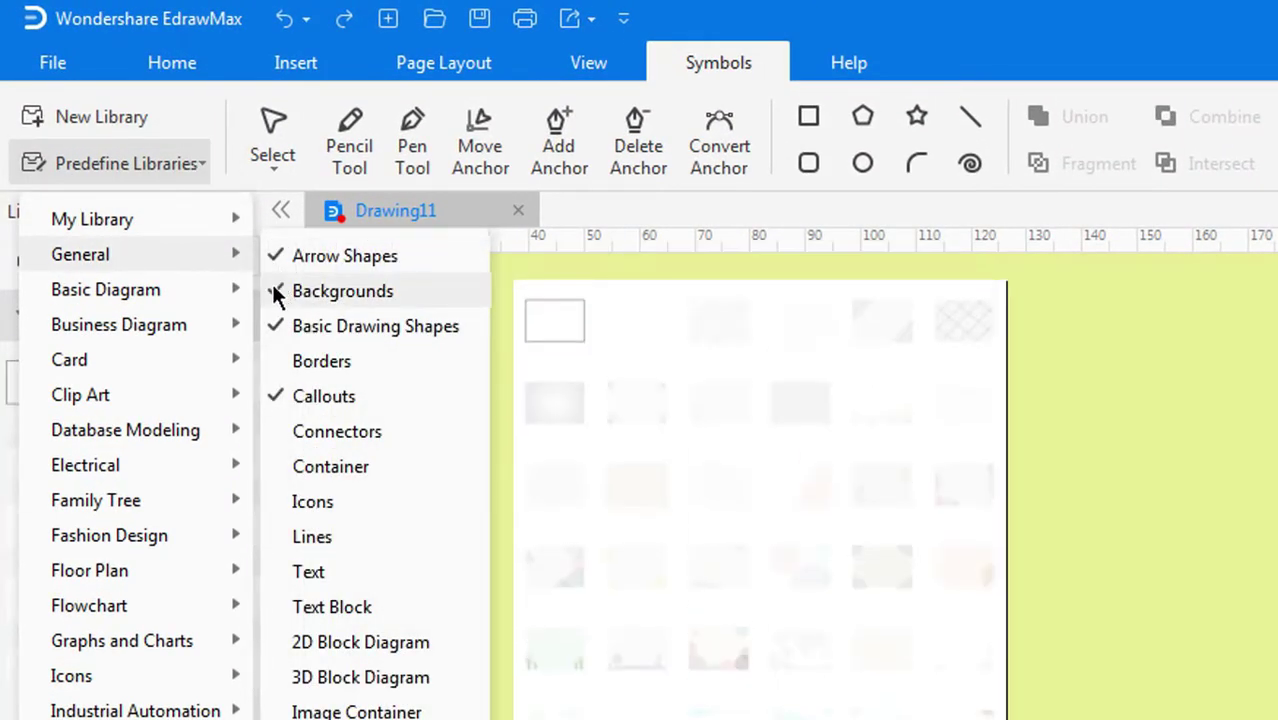
pyautogui.click(276, 290)
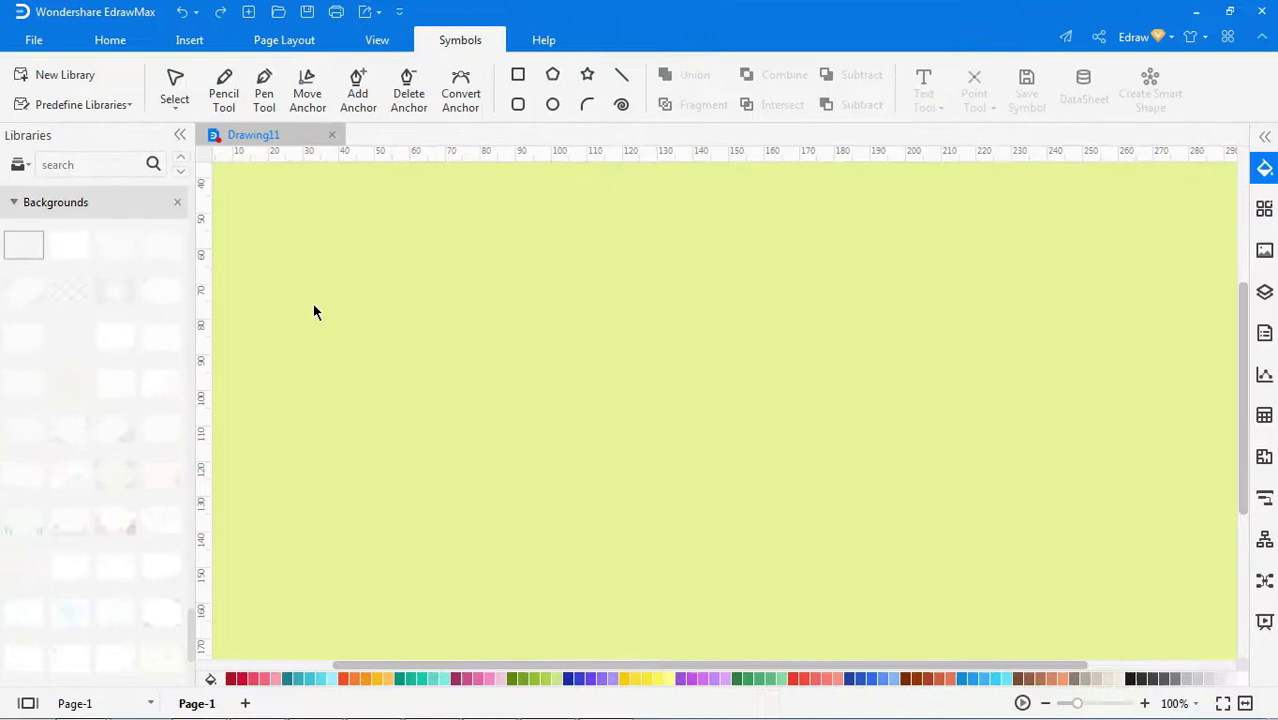
# Apply the pale radial-glow background to the page, and replace it with the dark blue perspective-grid background
pyautogui.moveTo(103, 392); pyautogui.dragTo(708, 480)
pyautogui.moveTo(552, 374); pyautogui.dragTo(685, 377)
pyautogui.click(117, 296)
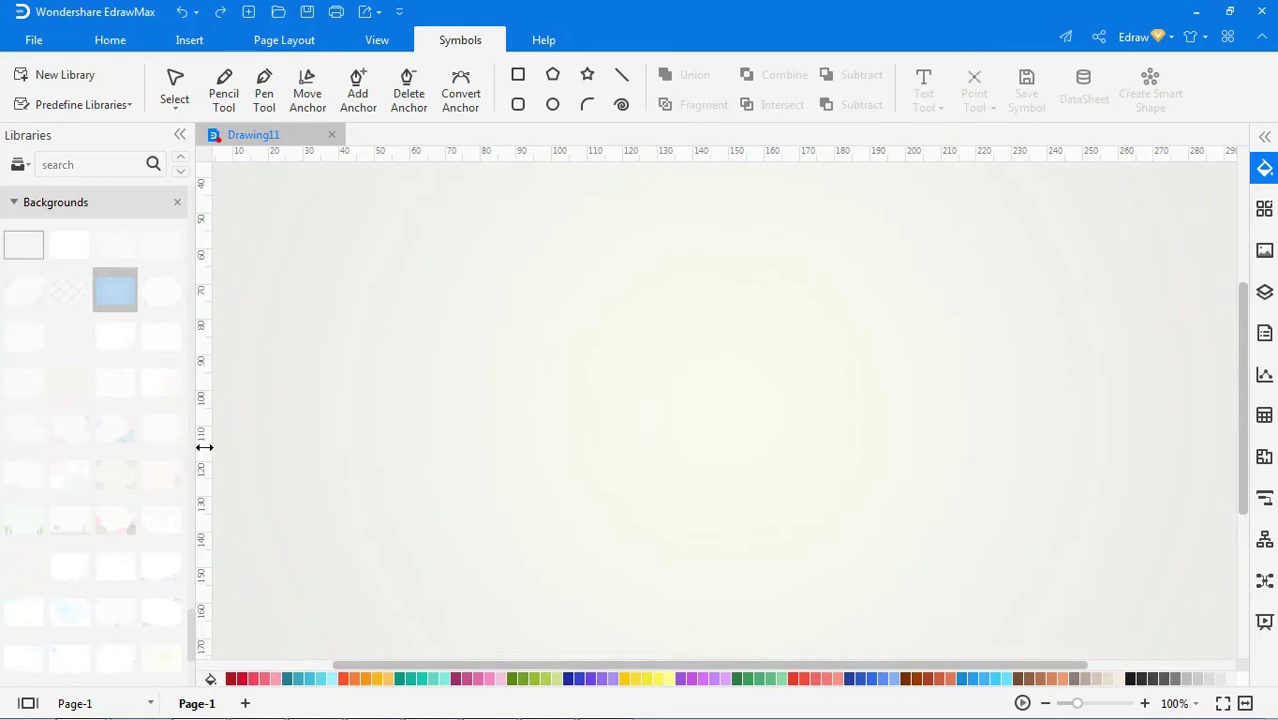
pyautogui.scroll(-3, 137, 433)
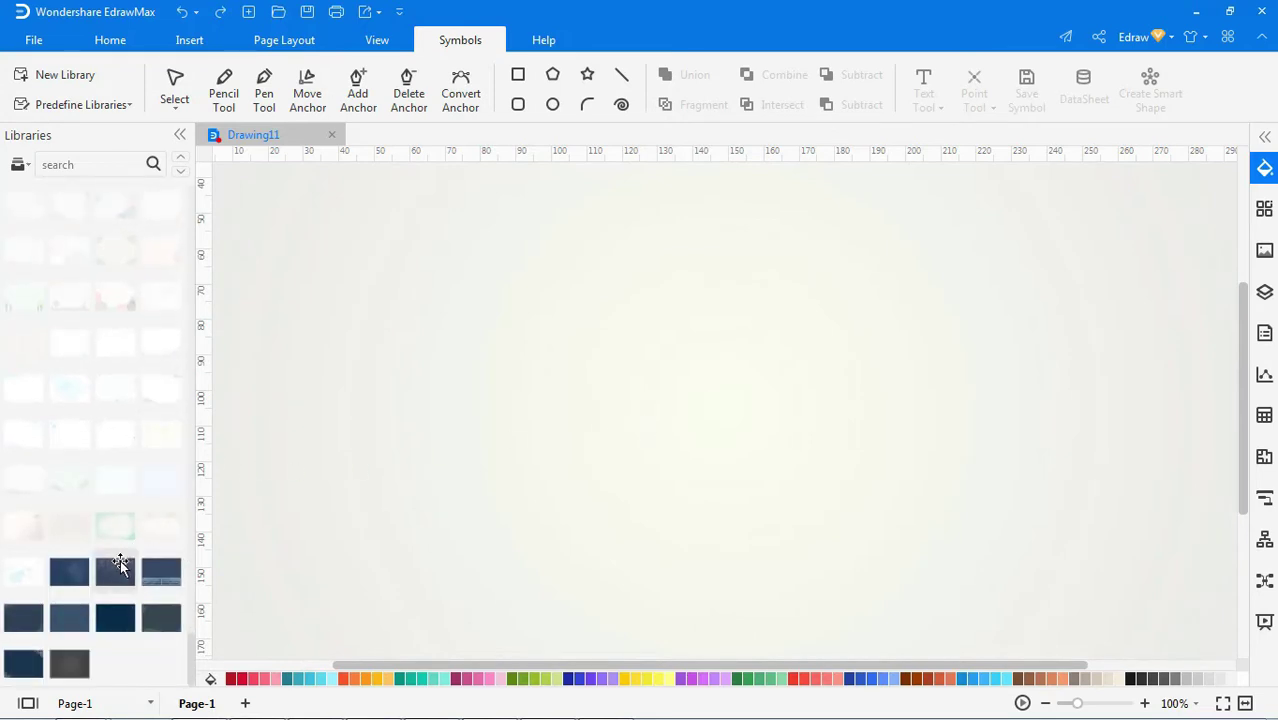
pyautogui.moveTo(160, 573); pyautogui.dragTo(736, 382)
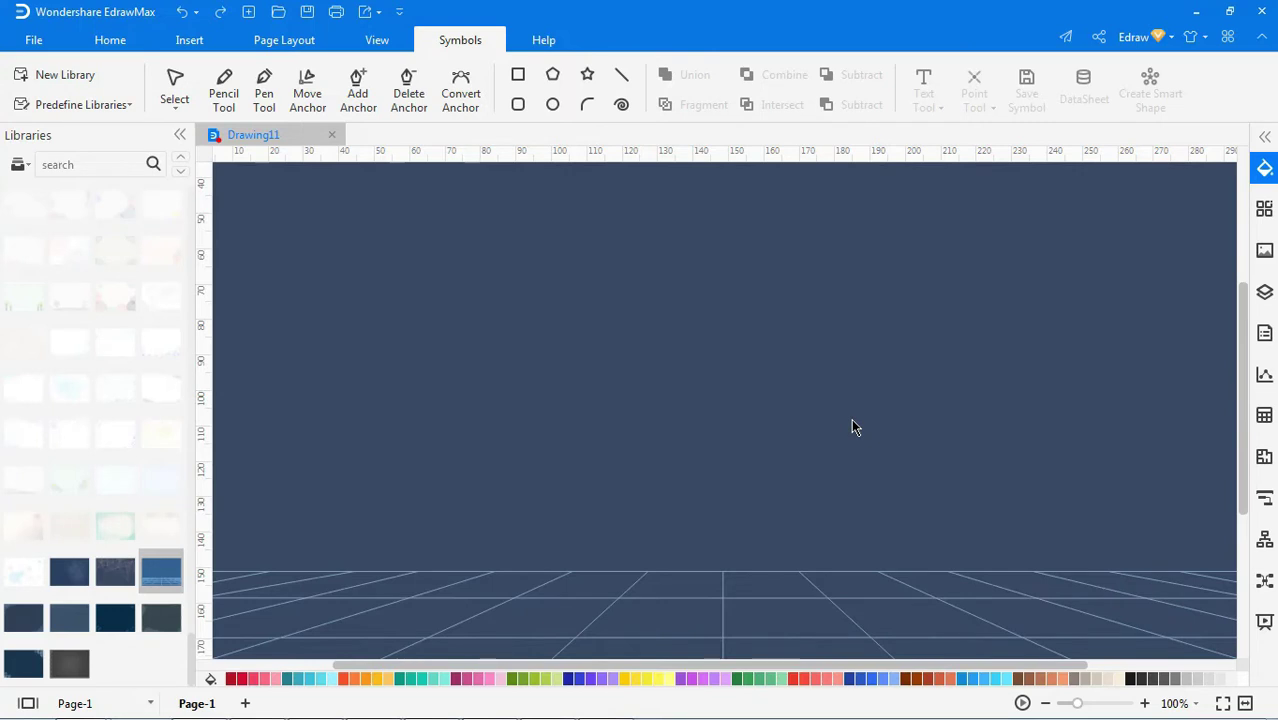
# Remove the page background
pyautogui.click(289, 46)
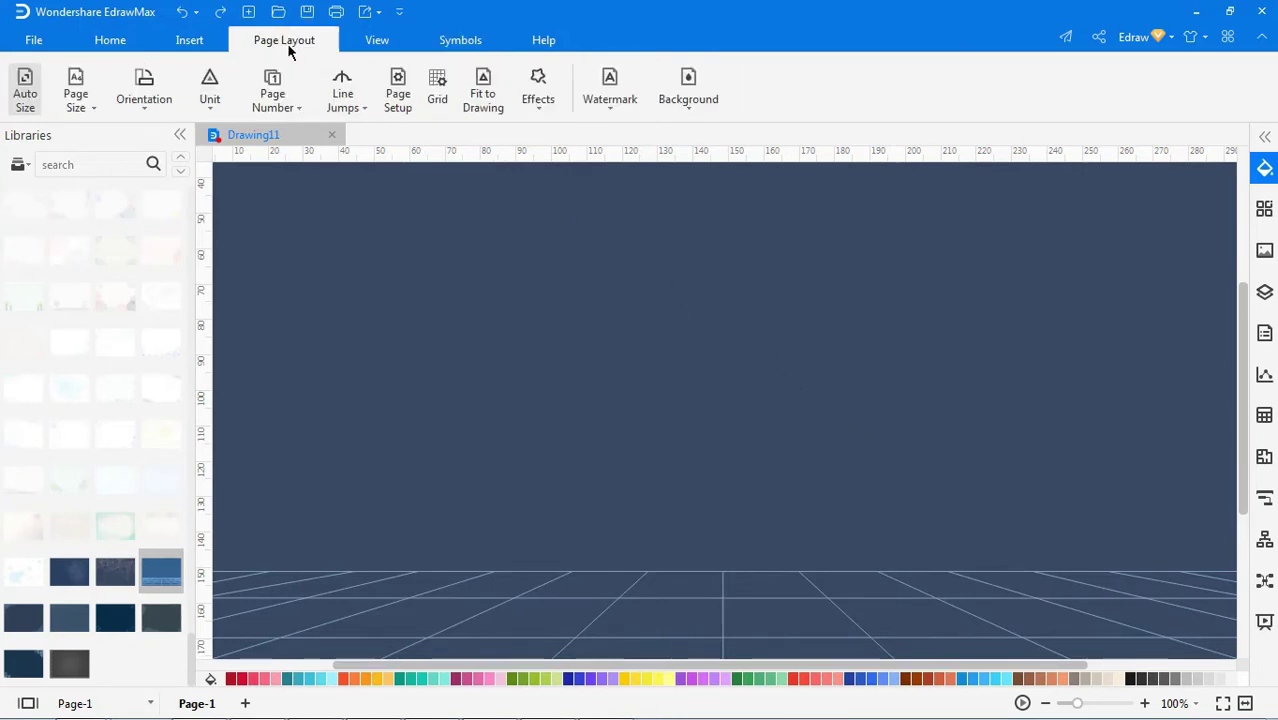
pyautogui.click(672, 105)
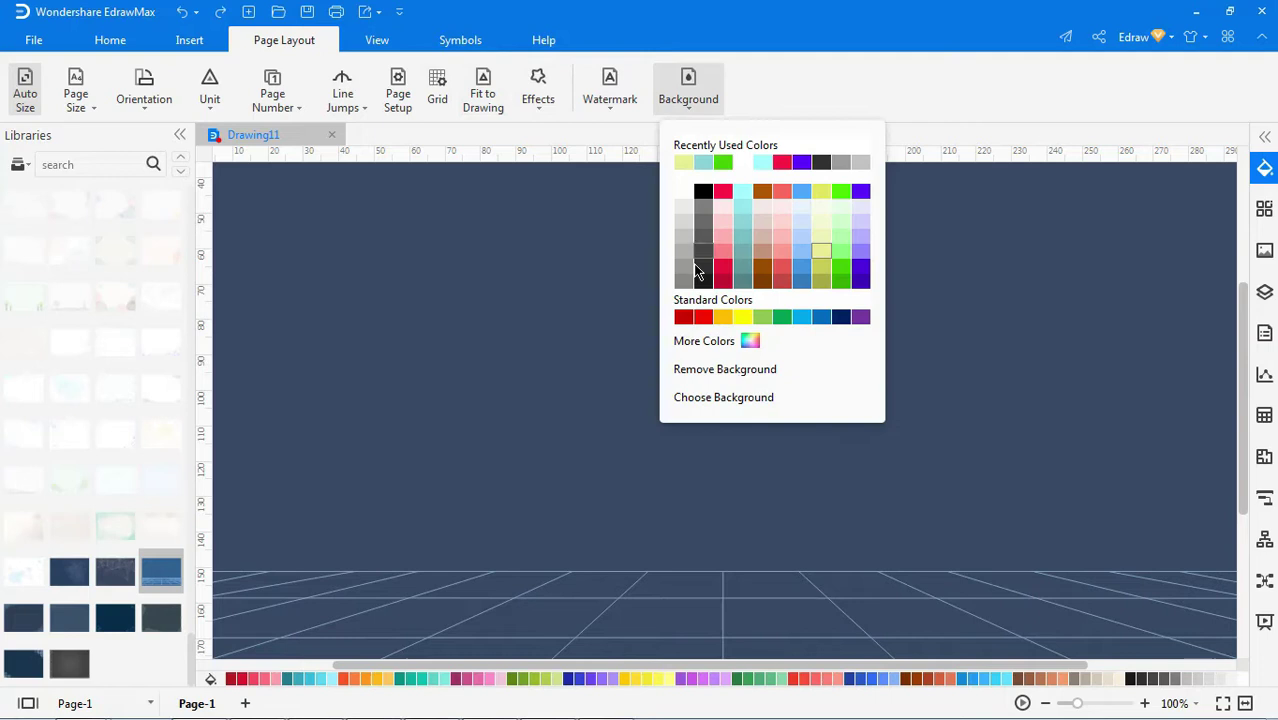
pyautogui.click(720, 376)
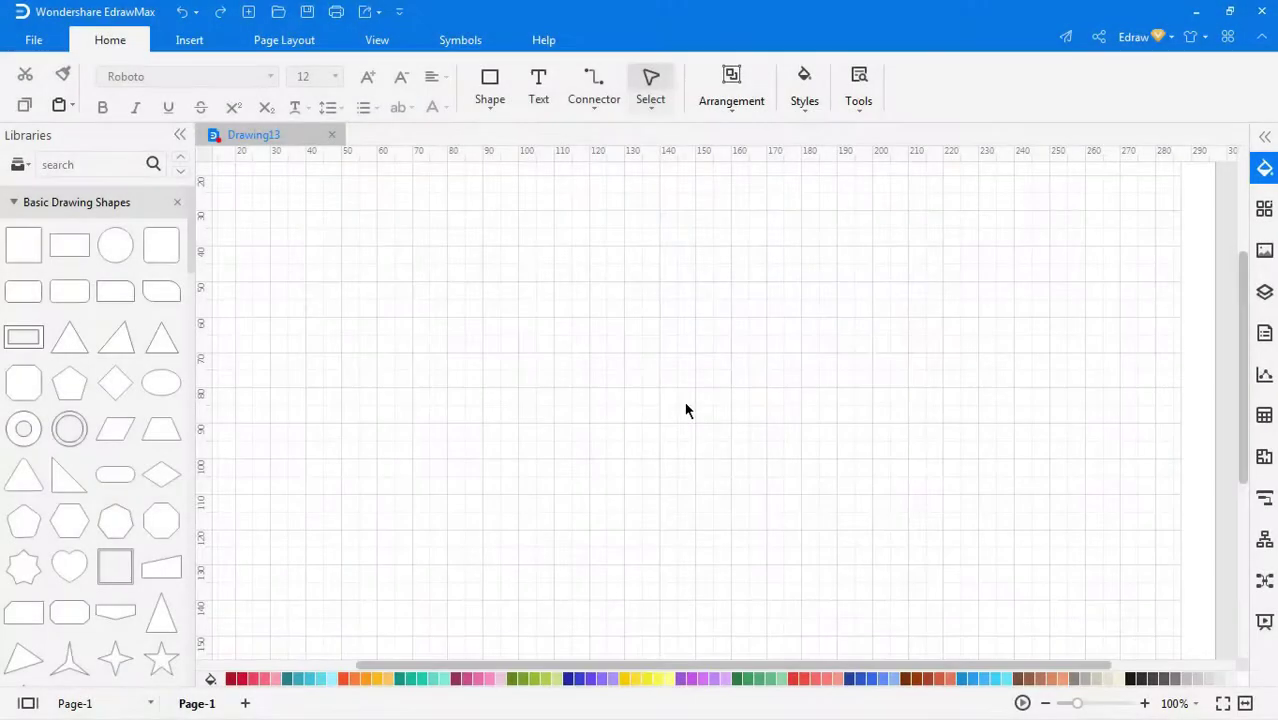
# Show the drawing's layers and add three new layers below Layer-1
pyautogui.click(1263, 294)
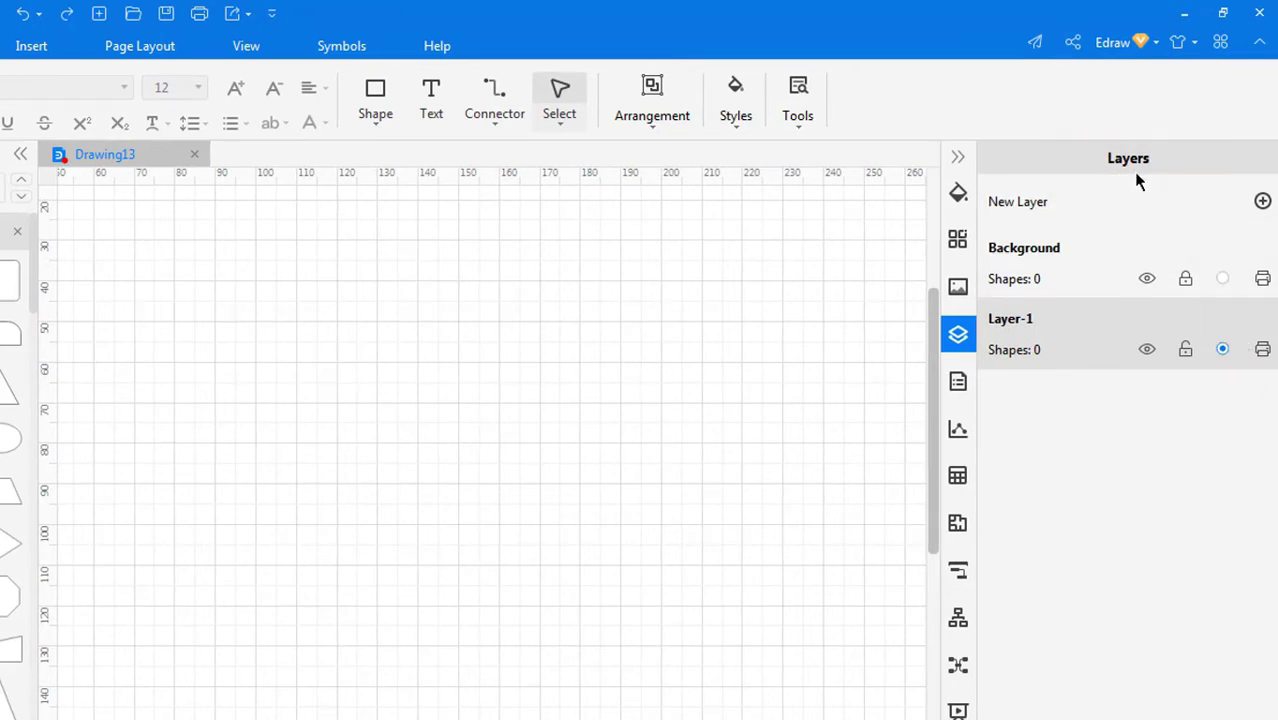
pyautogui.click(1262, 202)
pyautogui.click(1262, 202)
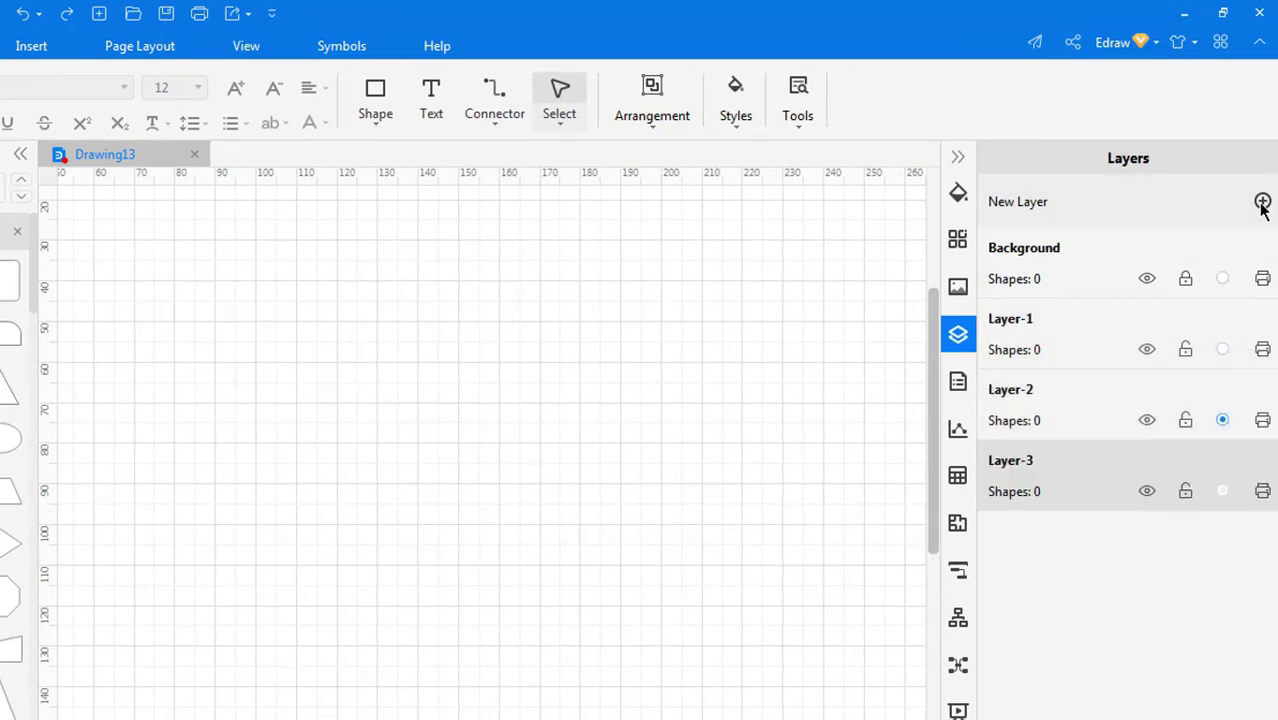
pyautogui.click(1262, 202)
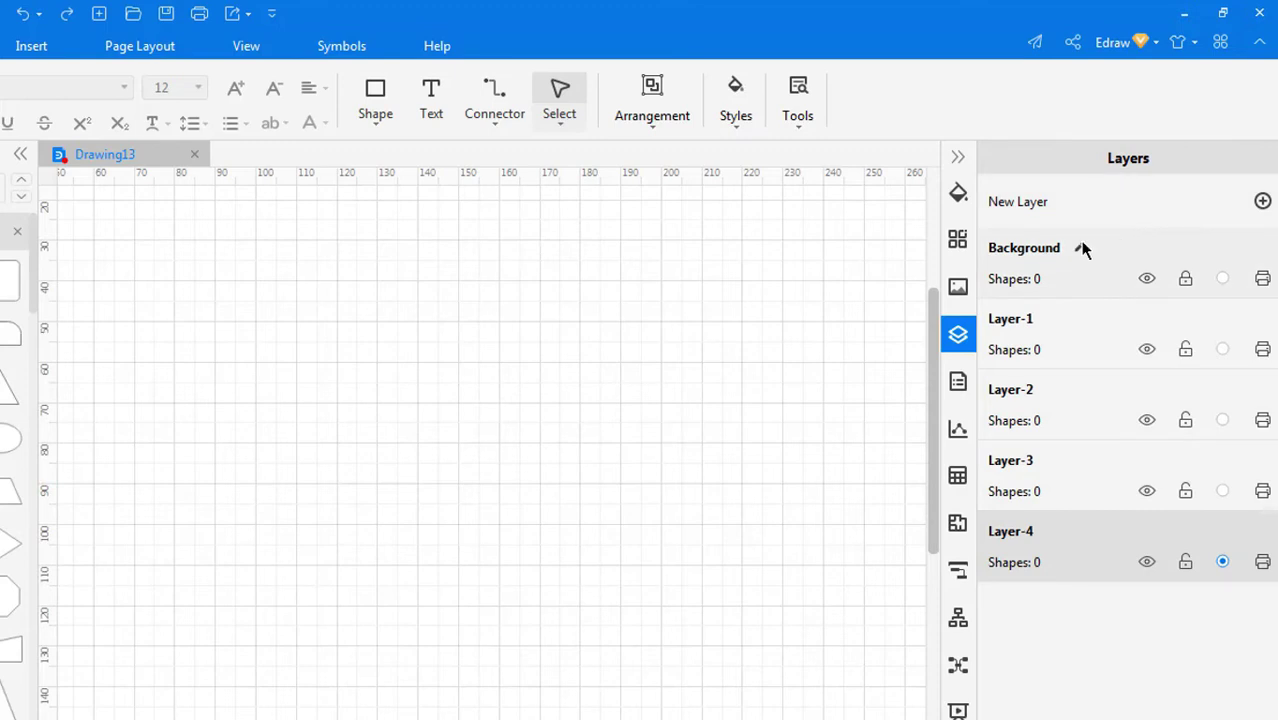
# Open the names of the Background layer and Layer-1 for editing
pyautogui.doubleClick(1081, 249)
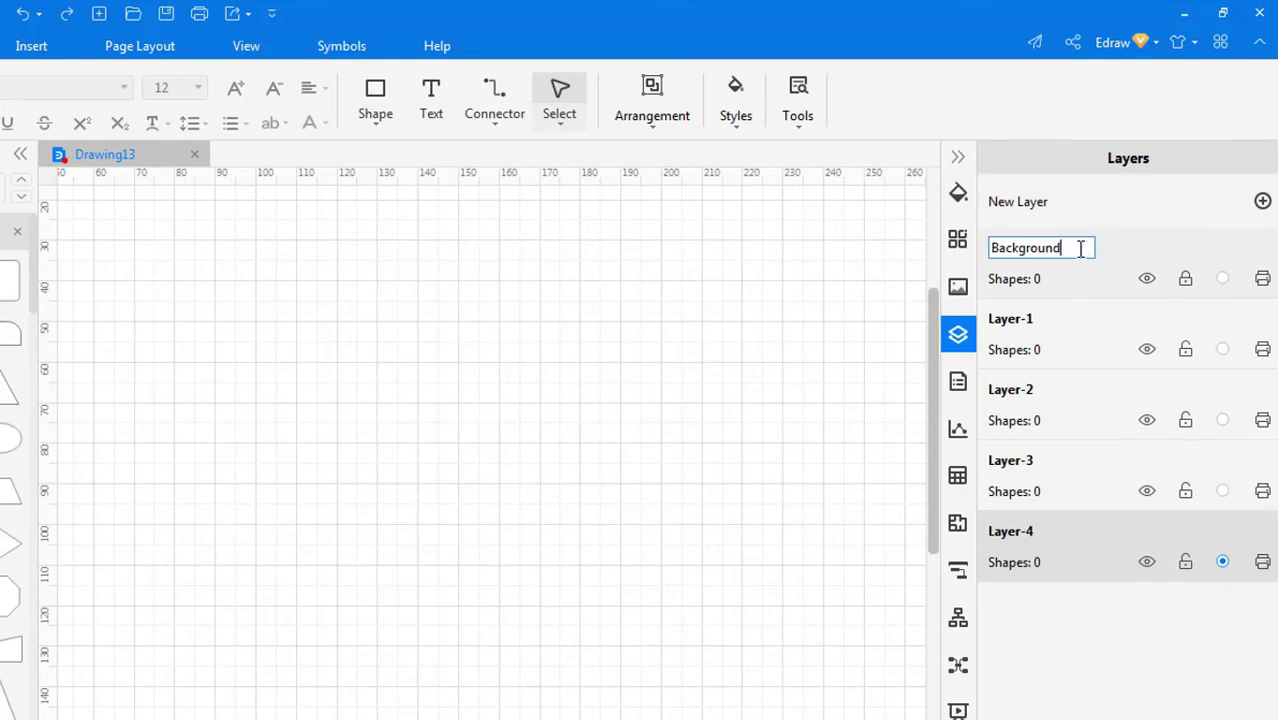
pyautogui.doubleClick(1052, 318)
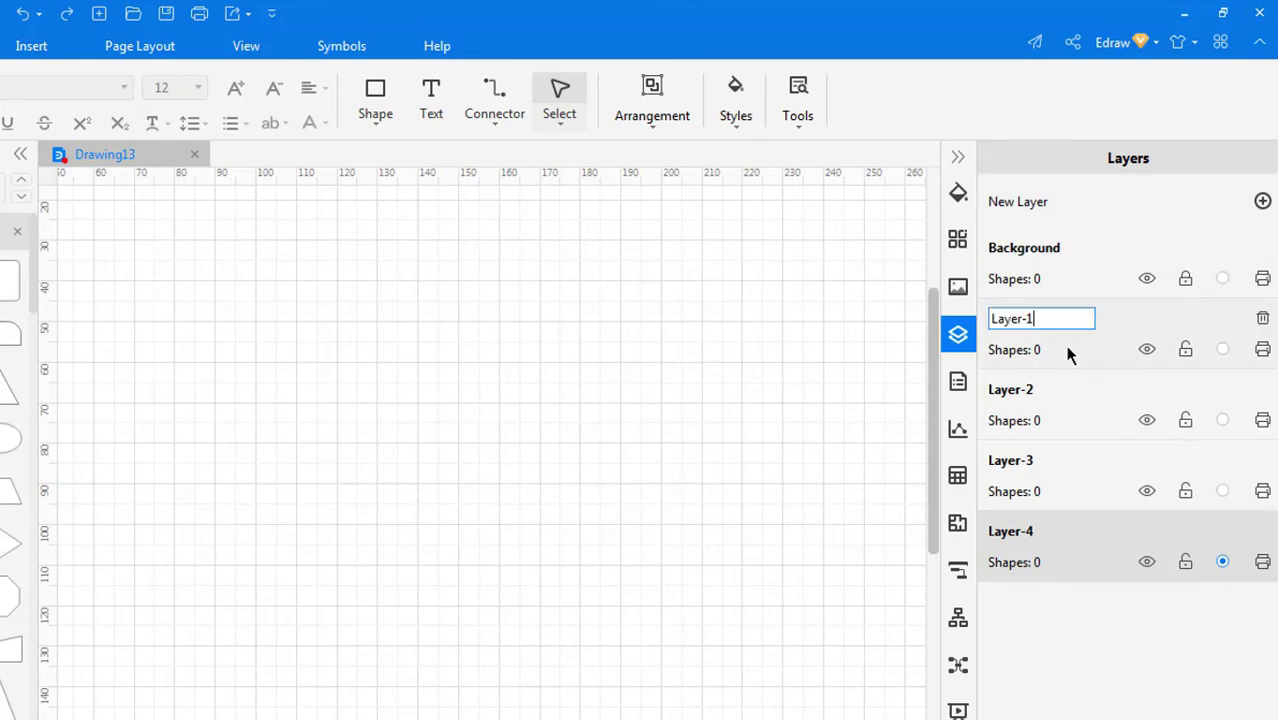
pyautogui.click(1066, 358)
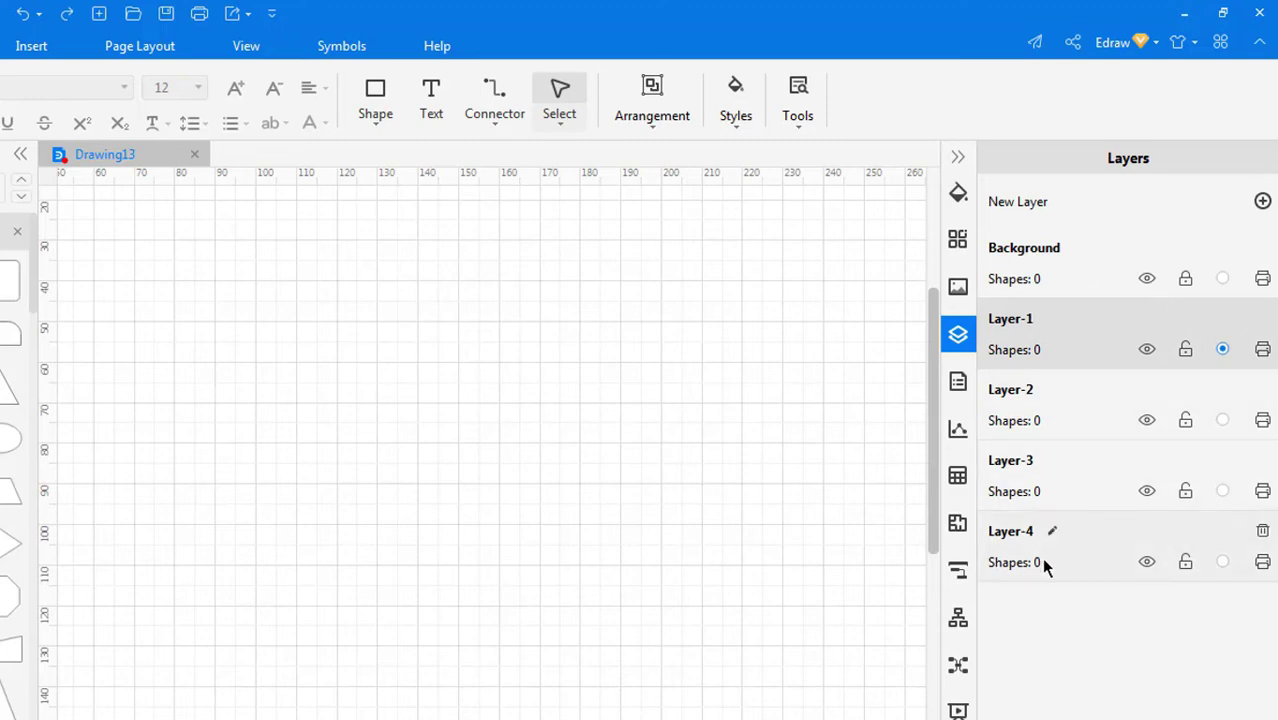
# Make the Background layer active and place the pale diagonal-lattice background from the Backgrounds library on it
pyautogui.click(1038, 264)
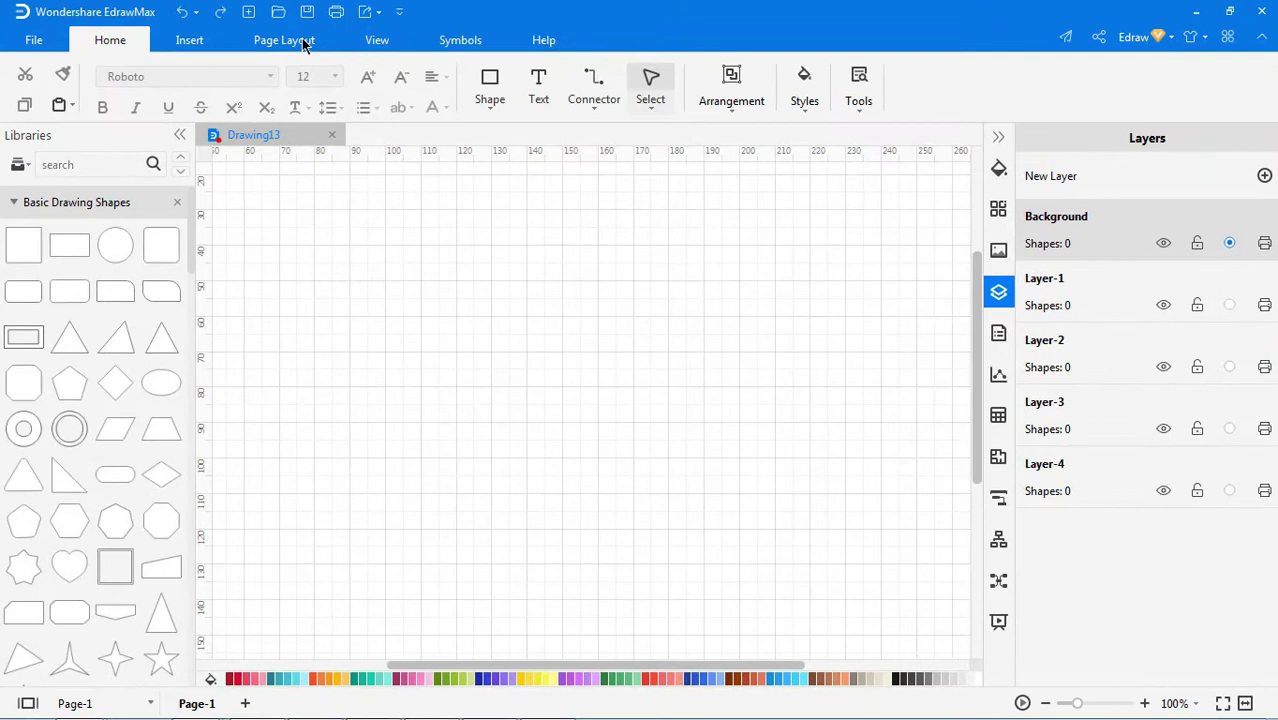
pyautogui.click(287, 40)
pyautogui.click(690, 100)
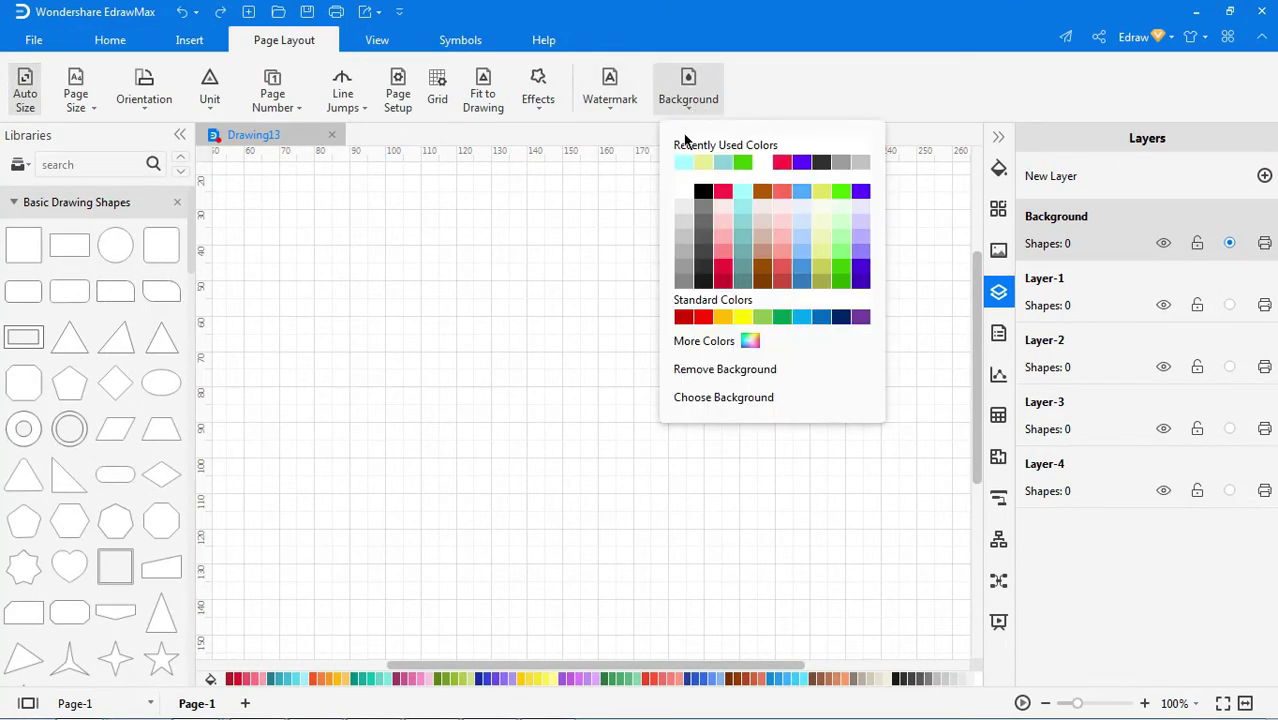
pyautogui.click(680, 399)
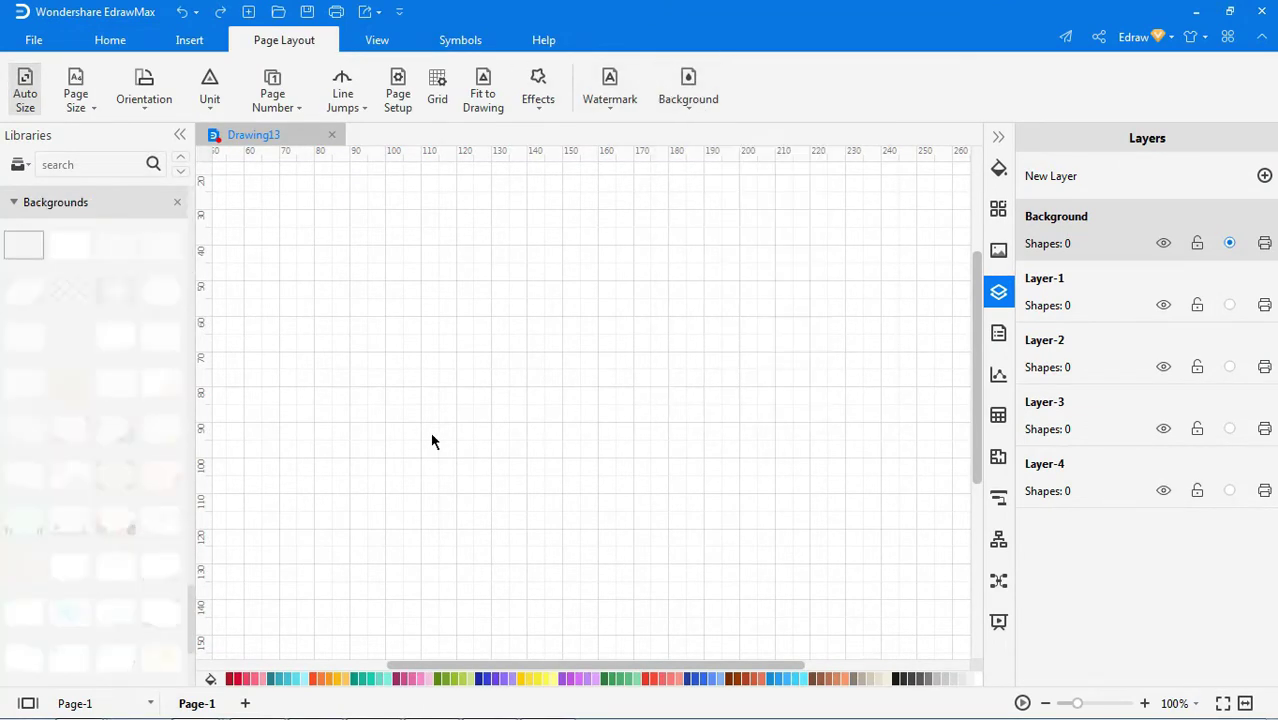
pyautogui.moveTo(77, 297); pyautogui.dragTo(522, 381)
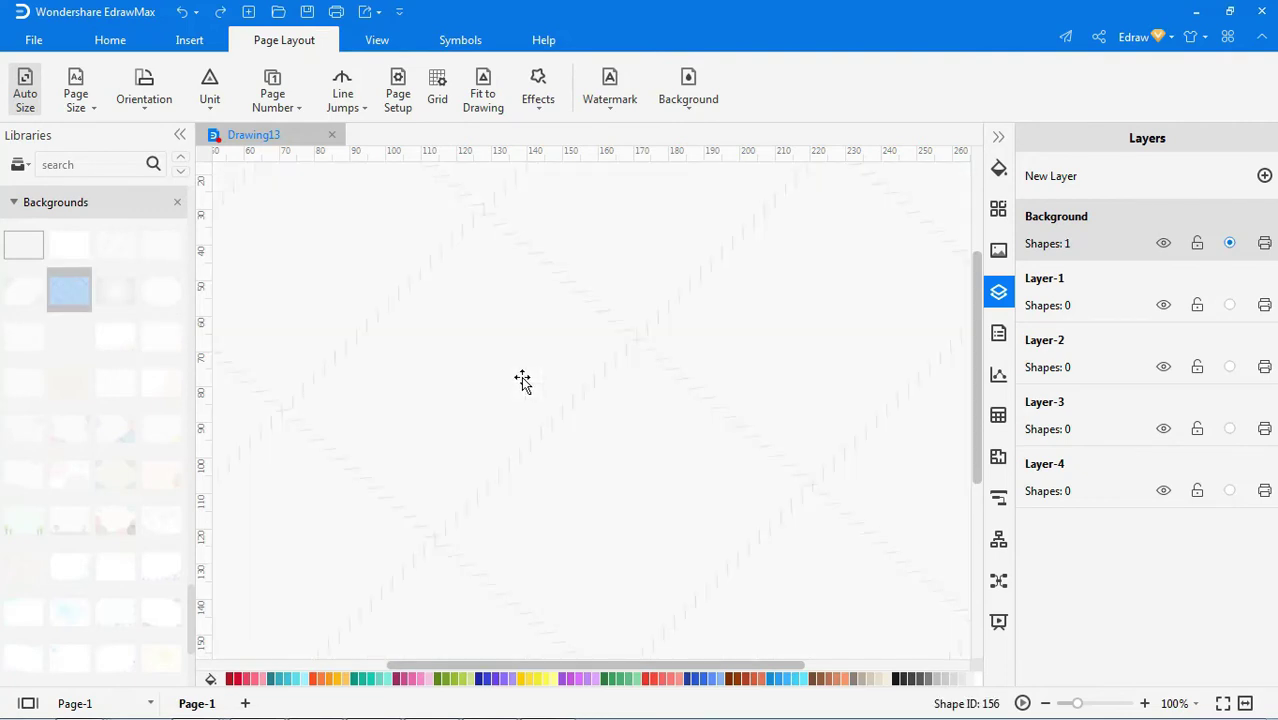
# On Layer-1, place a pill-shaped terminator from Basic Drawing Shapes near the top of the page and label it "Start"
pyautogui.moveTo(192, 643); pyautogui.dragTo(200, 234)
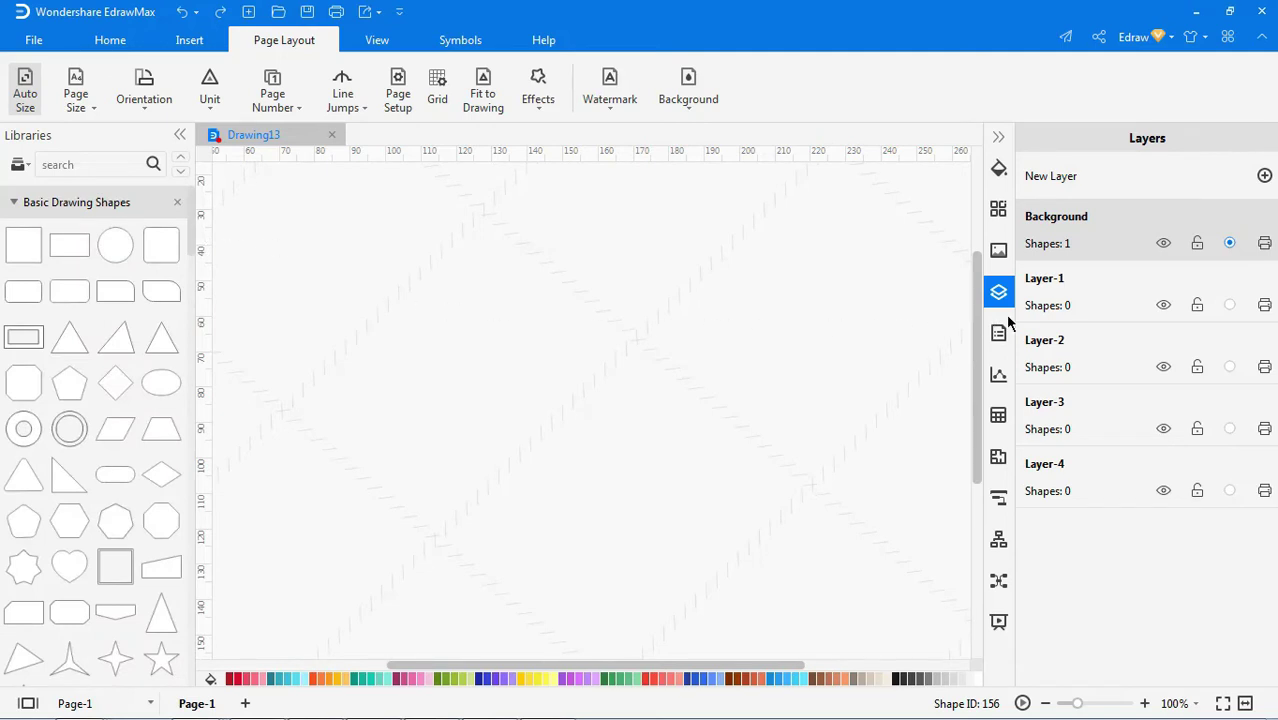
pyautogui.click(1055, 300)
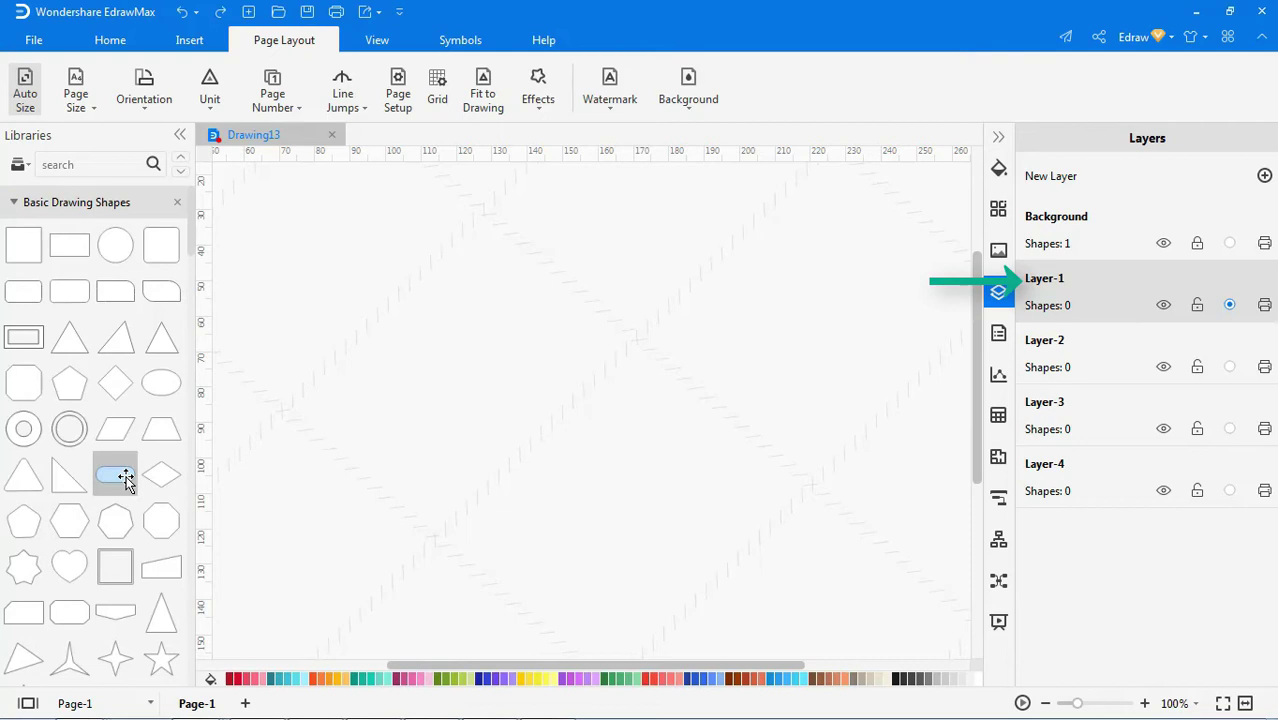
pyautogui.moveTo(115, 474); pyautogui.dragTo(574, 199)
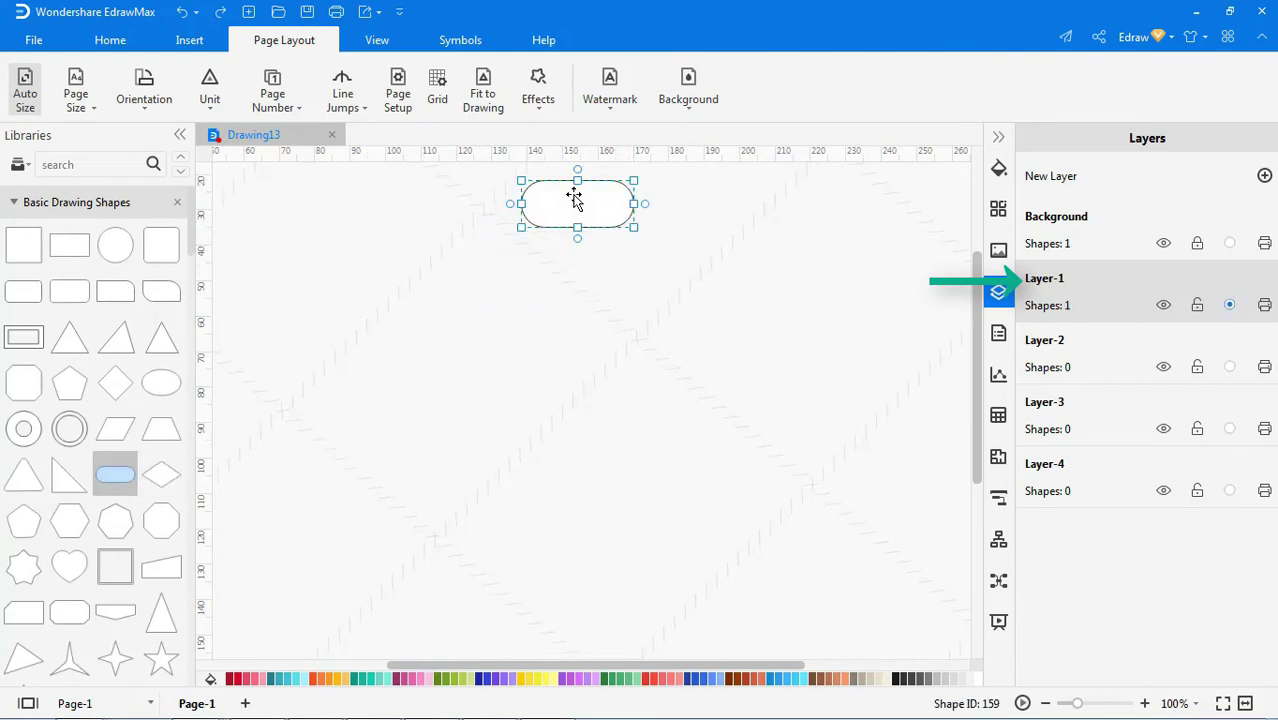
pyautogui.doubleClick(574, 200)
pyautogui.write('Star')
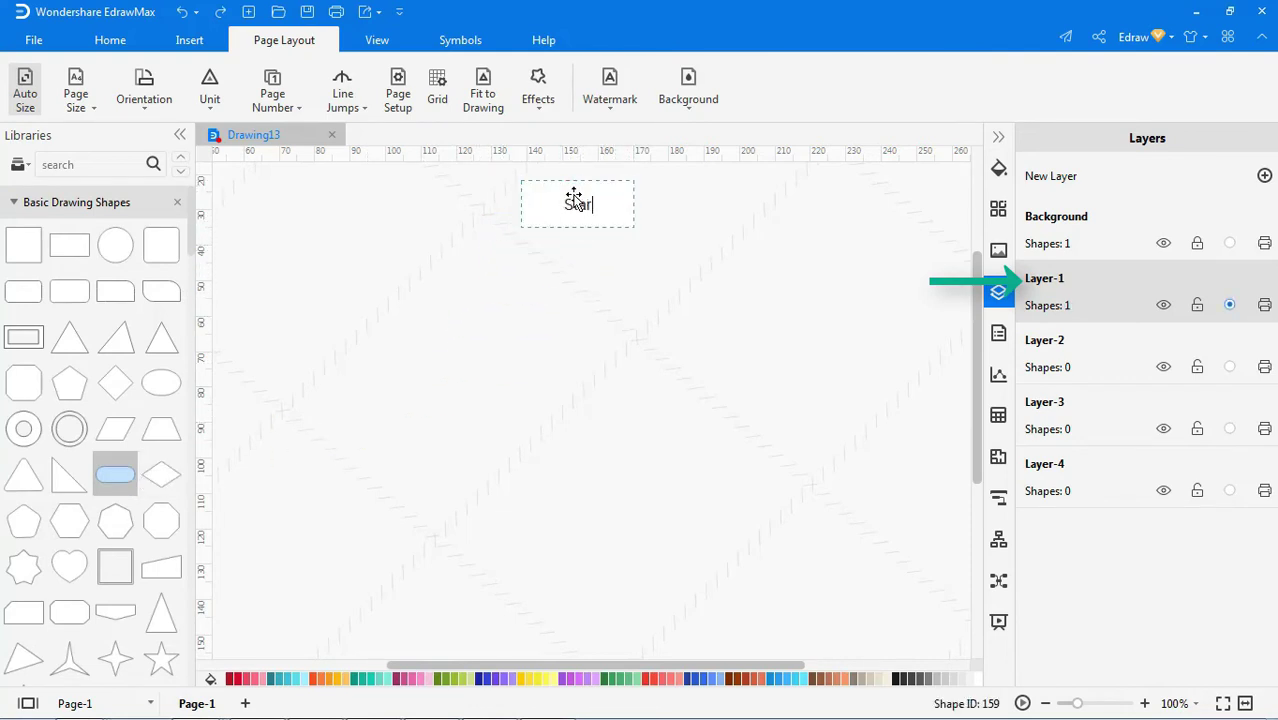
pyautogui.write('t')
pyautogui.click(716, 251)
# On Layer-2, place a rounded rectangle below the Start shape and label it "Process"
pyautogui.click(1036, 343)
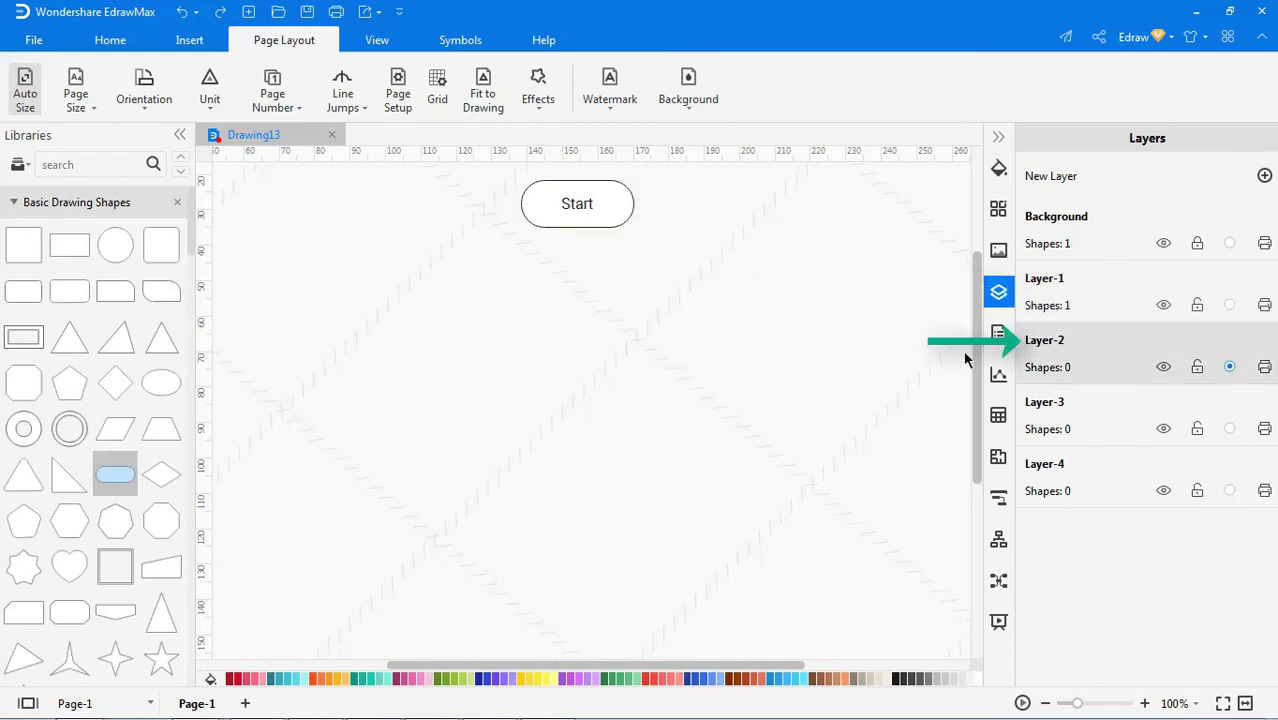
pyautogui.moveTo(25, 290); pyautogui.dragTo(573, 307)
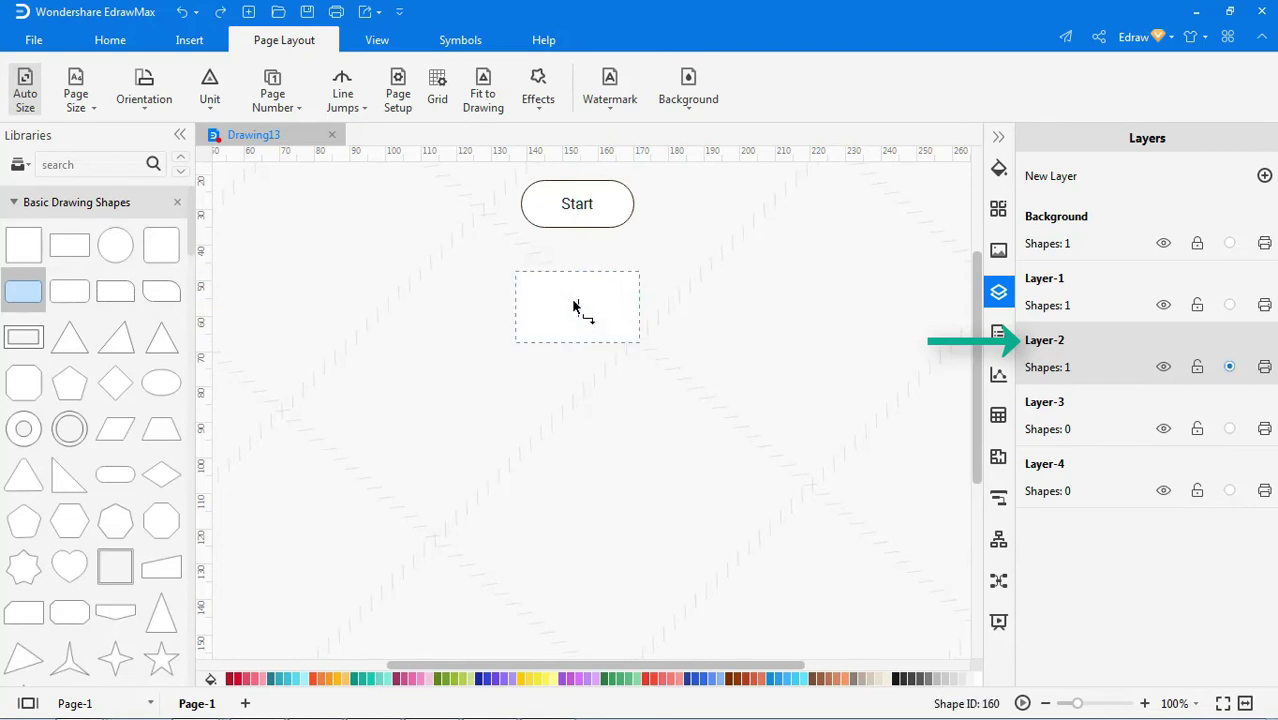
pyautogui.write('Process')
pyautogui.click(728, 324)
# On Layer-3, place a diamond centred below the Process shape and label it "Decision Making"
pyautogui.click(1078, 418)
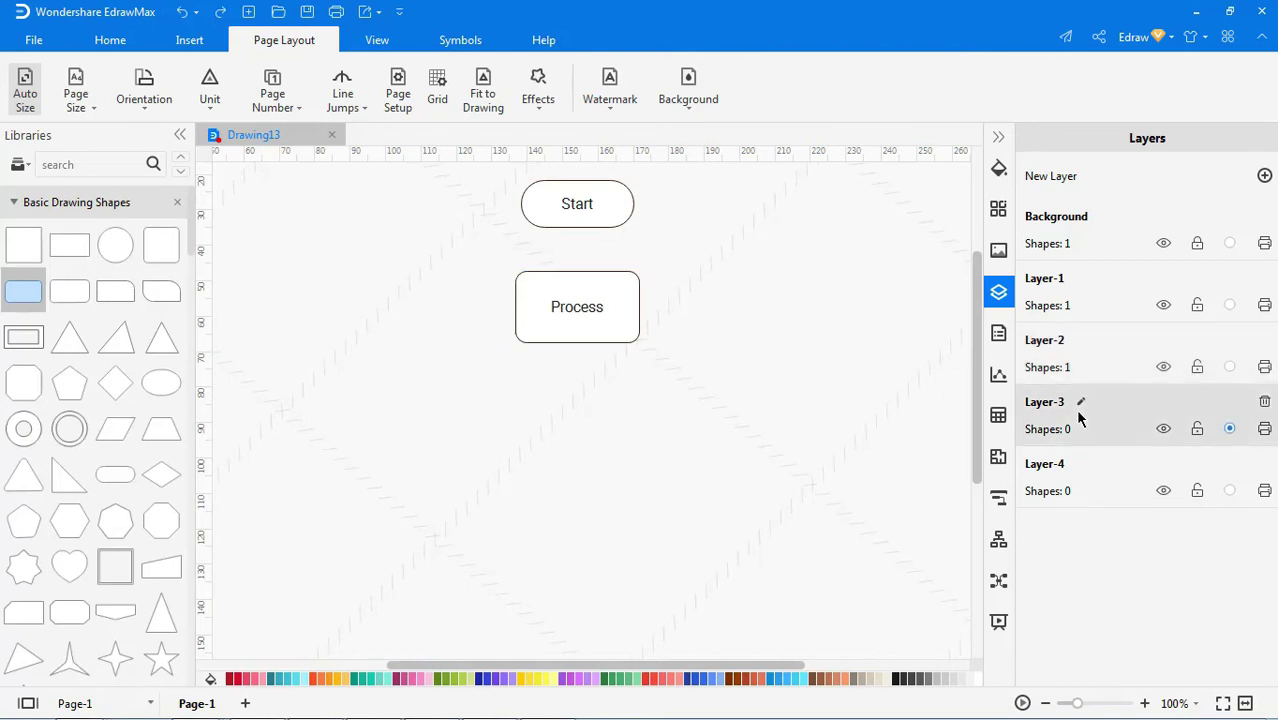
pyautogui.moveTo(115, 383); pyautogui.dragTo(293, 440)
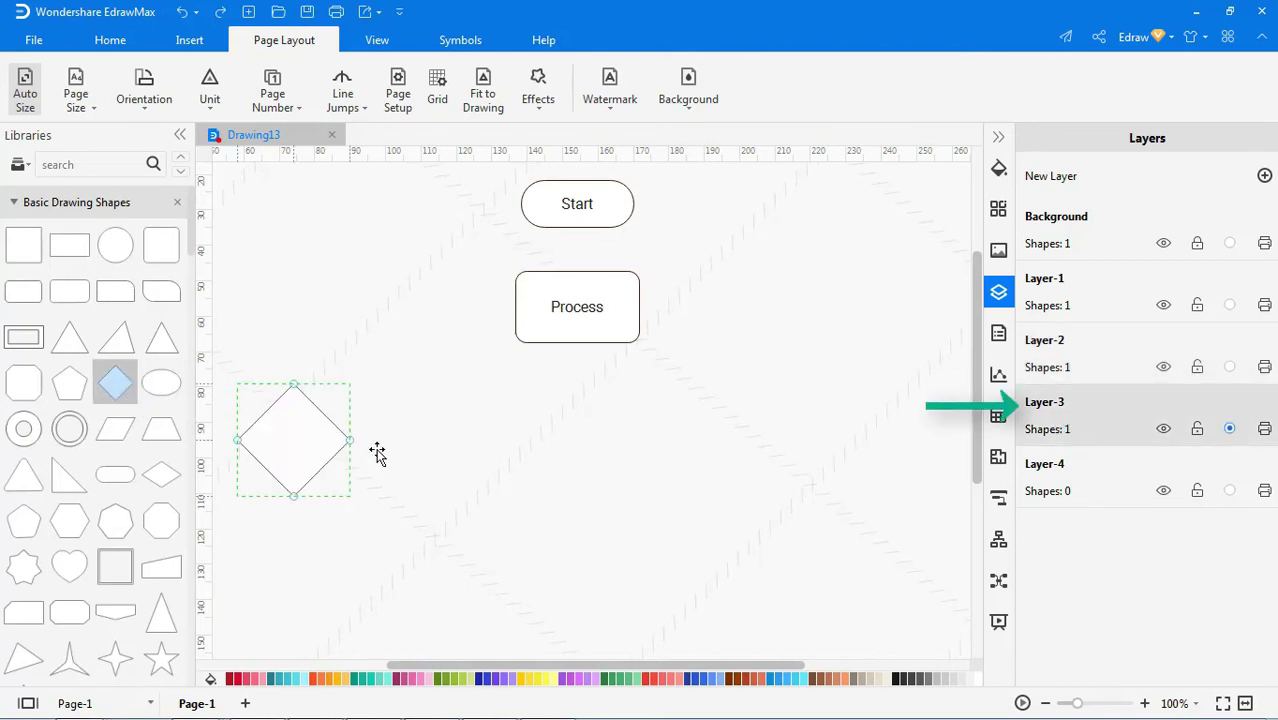
pyautogui.moveTo(377, 453); pyautogui.dragTo(570, 429)
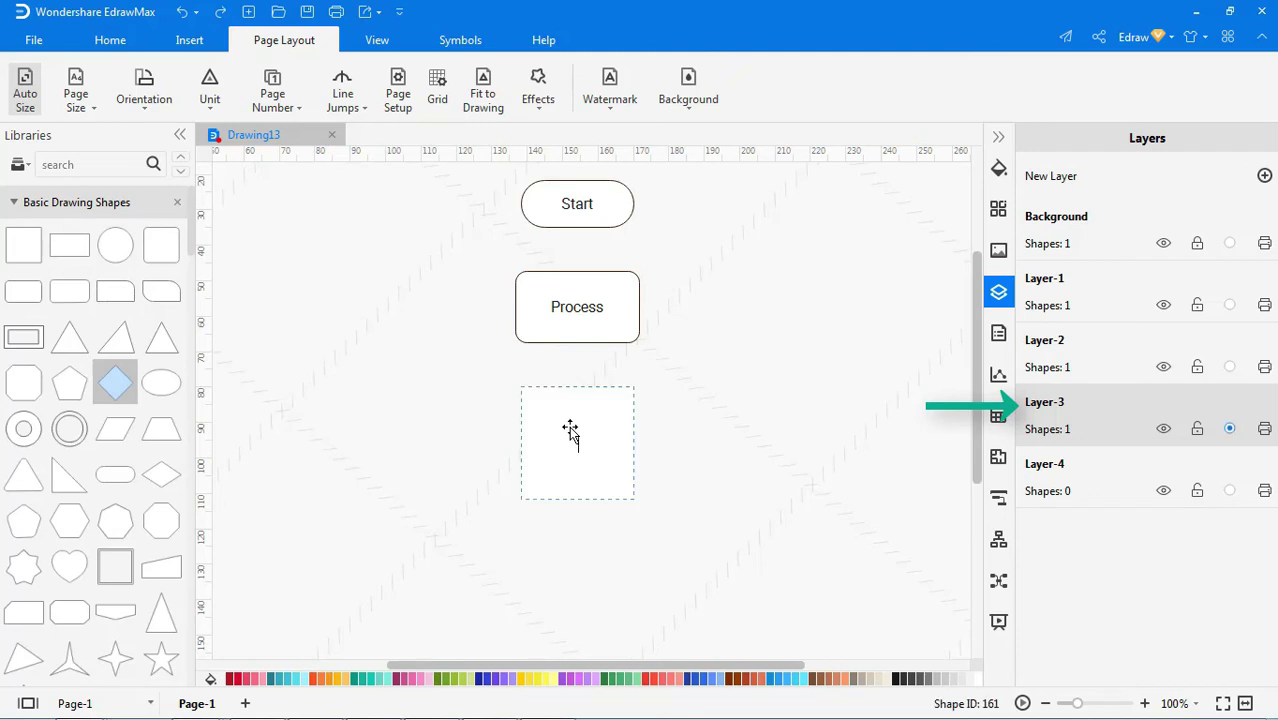
pyautogui.write('Decision Making')
pyautogui.click(727, 487)
# On Layer-2, place two rounded rectangles level with each other, below and to either side of the Decision Making diamond
pyautogui.click(1036, 365)
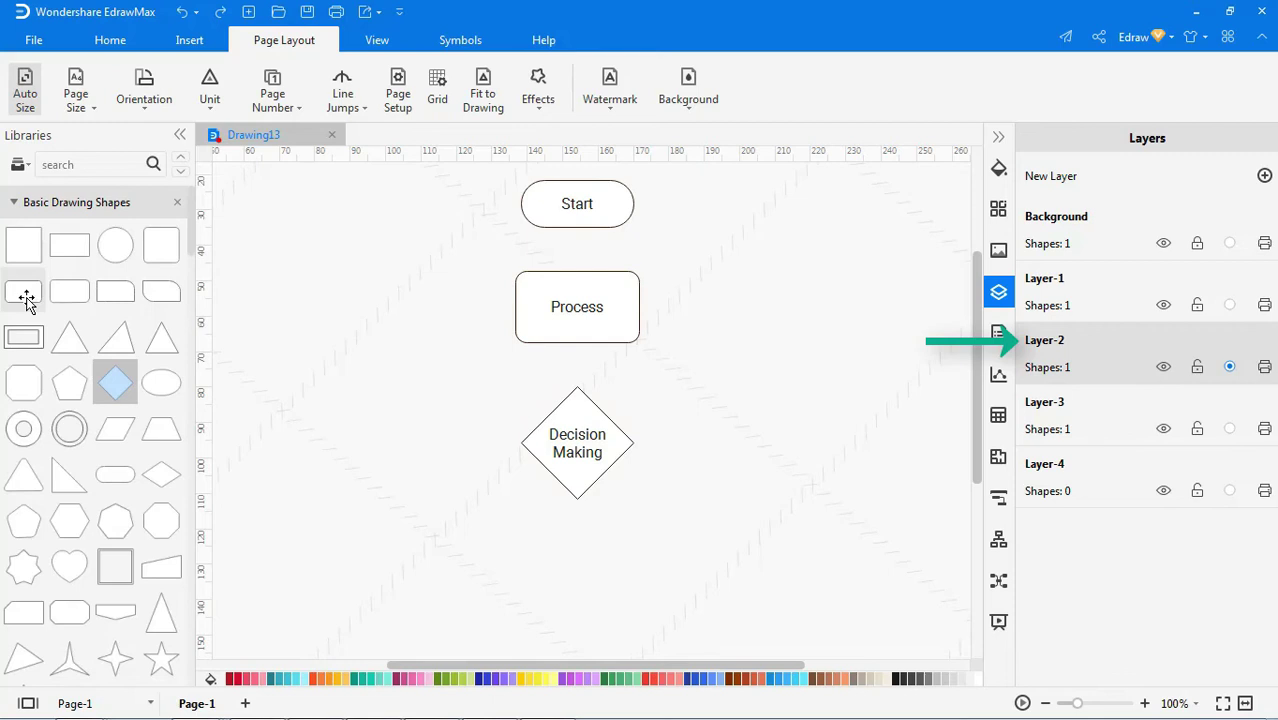
pyautogui.moveTo(23, 292); pyautogui.dragTo(388, 567)
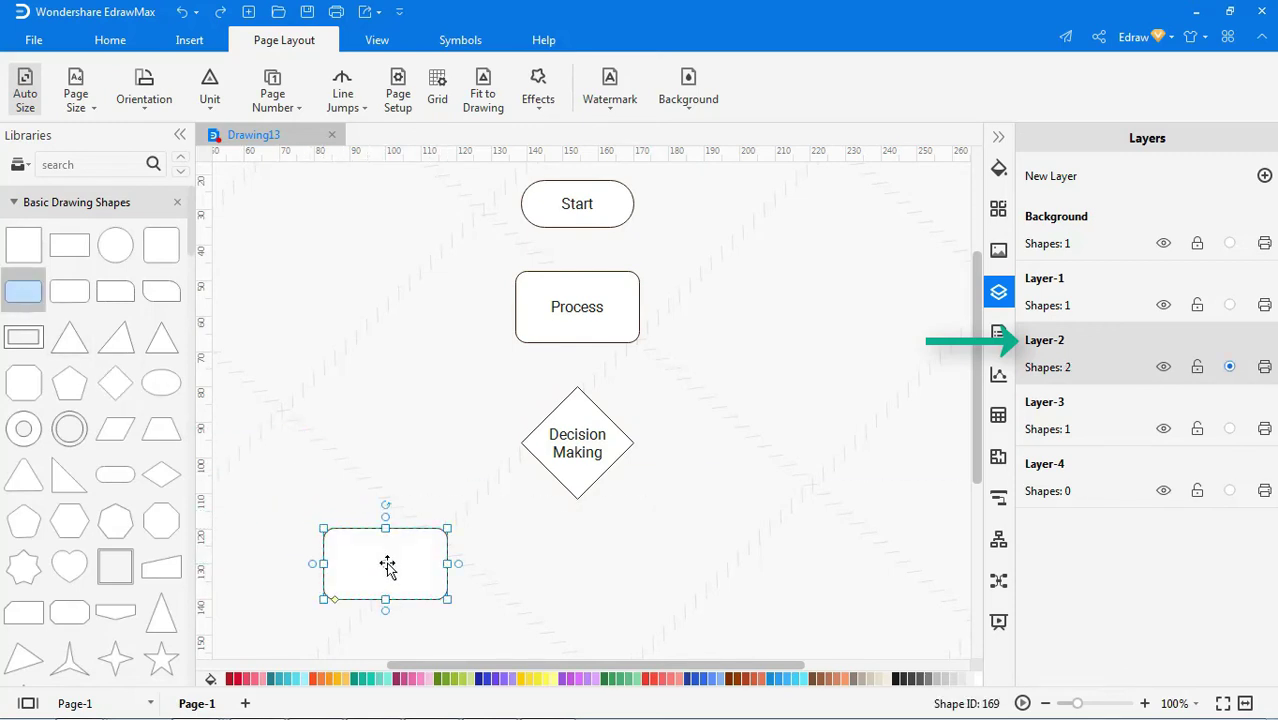
pyautogui.moveTo(24, 291); pyautogui.dragTo(753, 565)
# Label the lower-left rounded rectangle "Action 1" and the lower-right rounded rectangle "Action 2"
pyautogui.click(388, 562)
pyautogui.moveTo(388, 561); pyautogui.dragTo(387, 563)
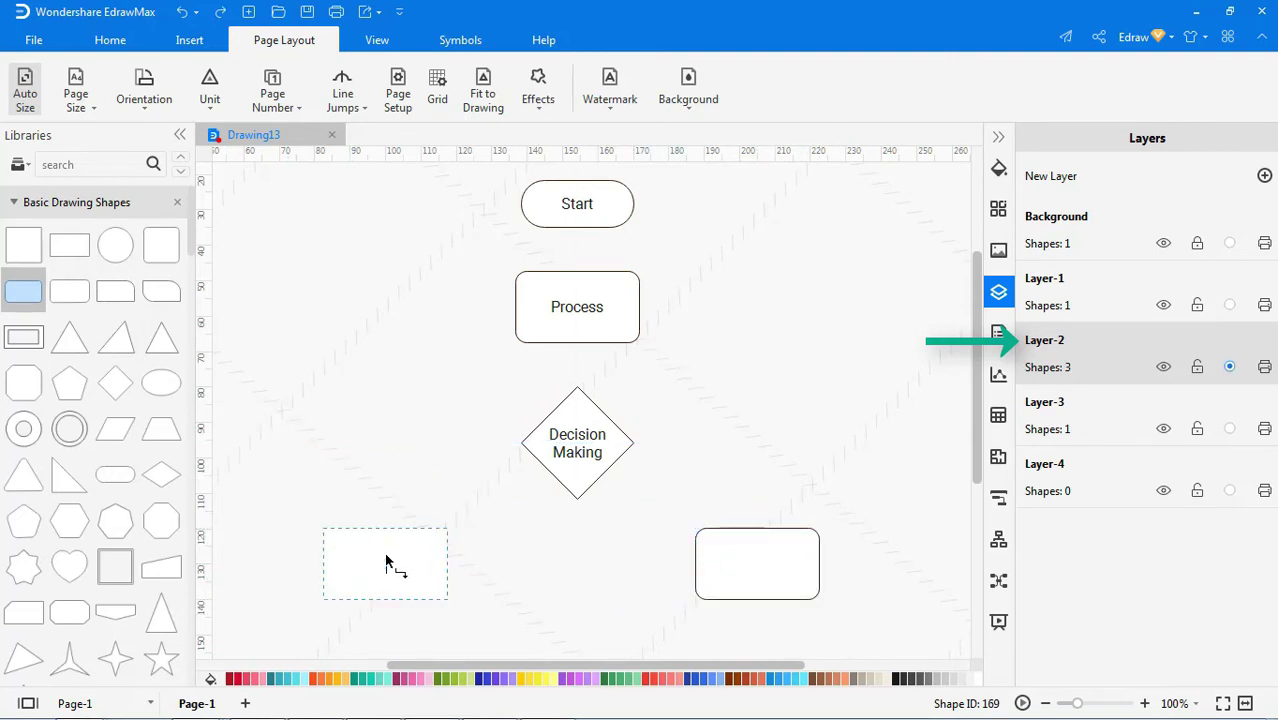
pyautogui.write('Action 1')
pyautogui.click(580, 611)
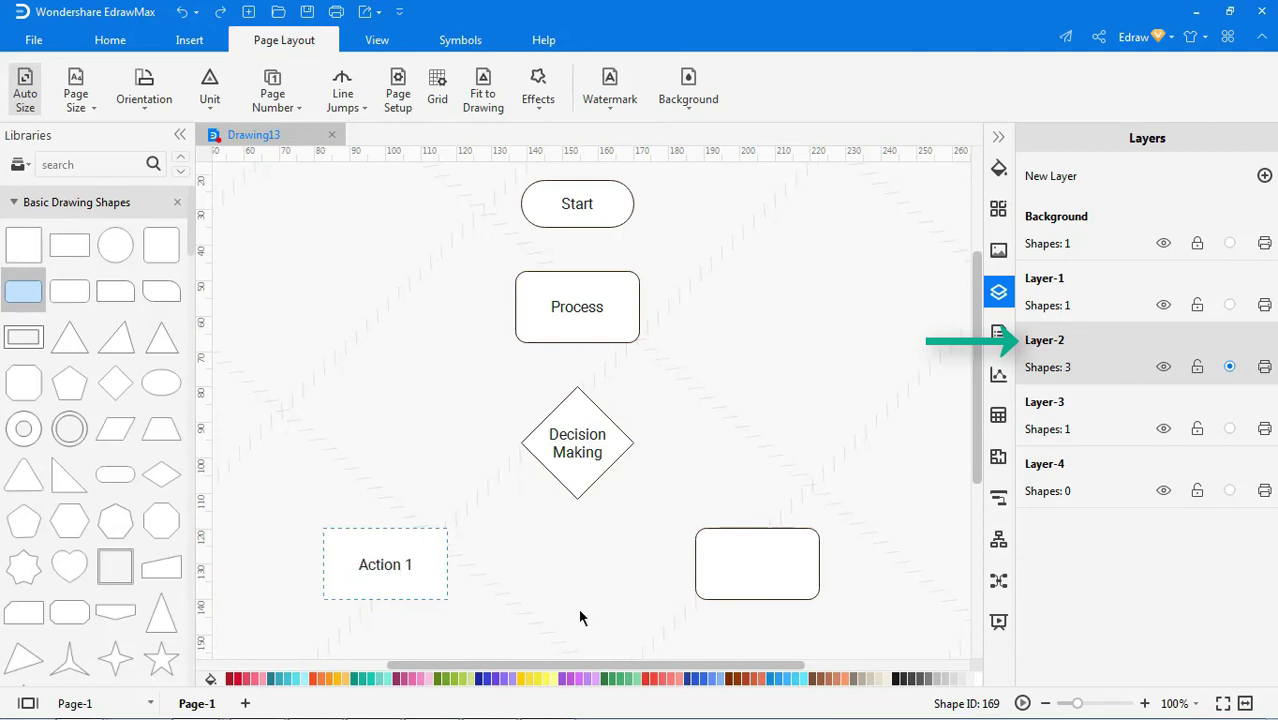
pyautogui.doubleClick(753, 567)
pyautogui.write('Acti')
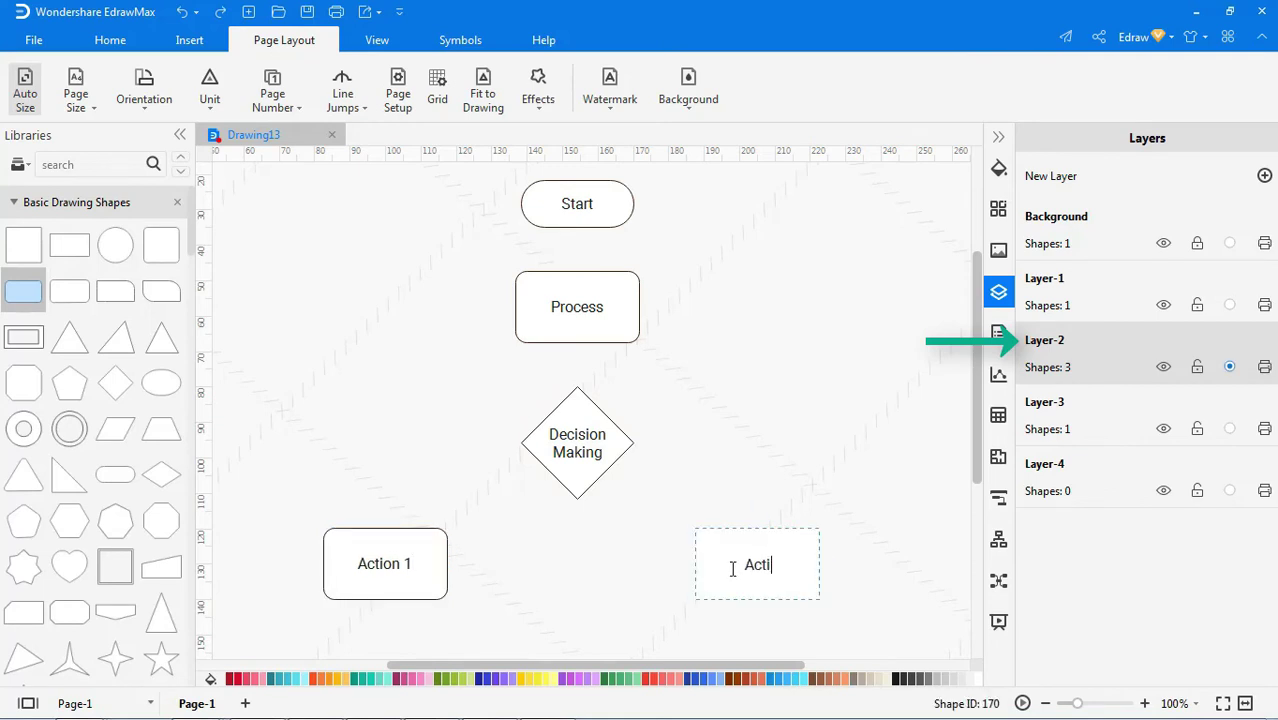
pyautogui.write('on 2')
pyautogui.click(770, 462)
# On Layer-4, connect Start to Process, Process to Decision Making, and both sides of the diamond to Action 1 and Action 2
pyautogui.click(1046, 491)
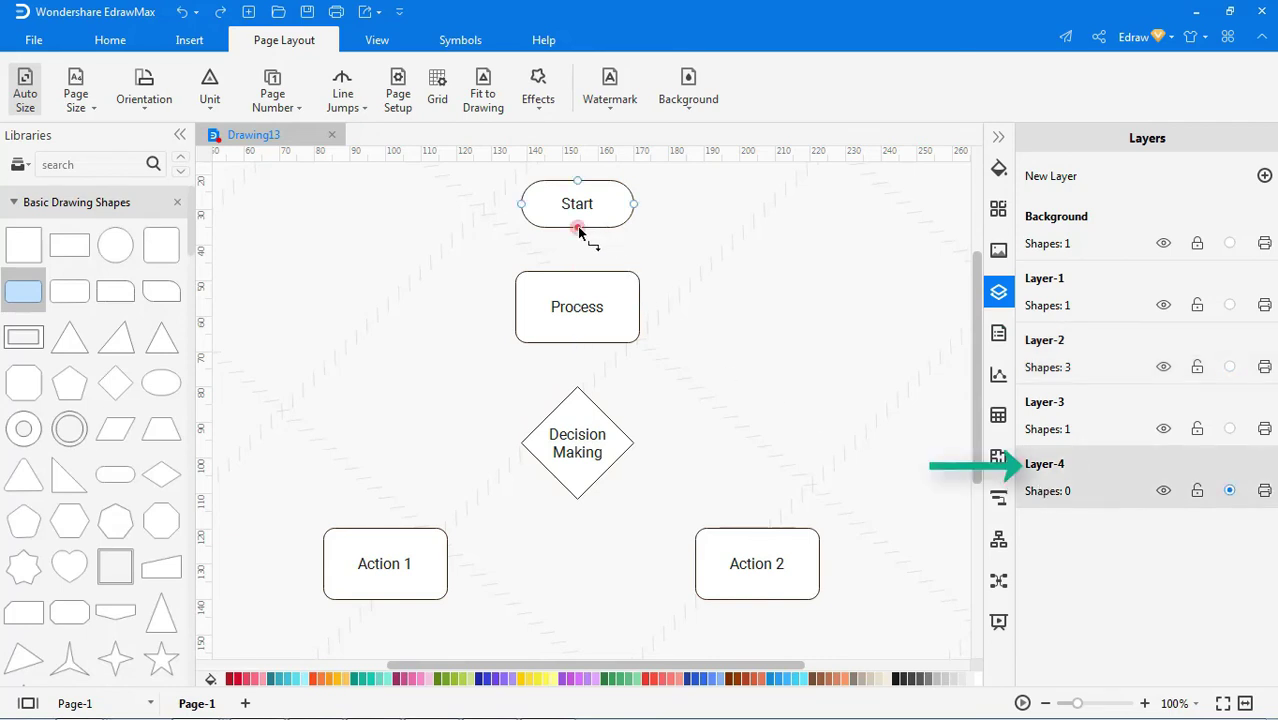
pyautogui.moveTo(577, 228); pyautogui.dragTo(577, 271)
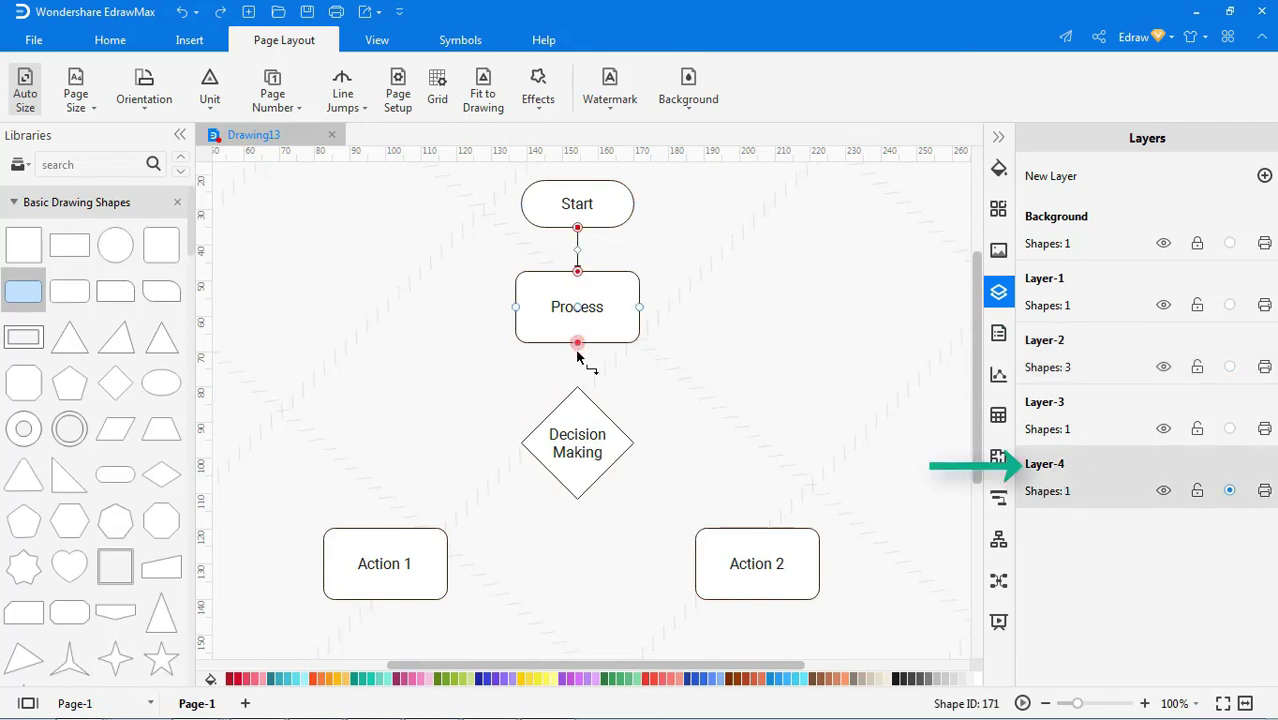
pyautogui.moveTo(577, 351); pyautogui.dragTo(577, 386)
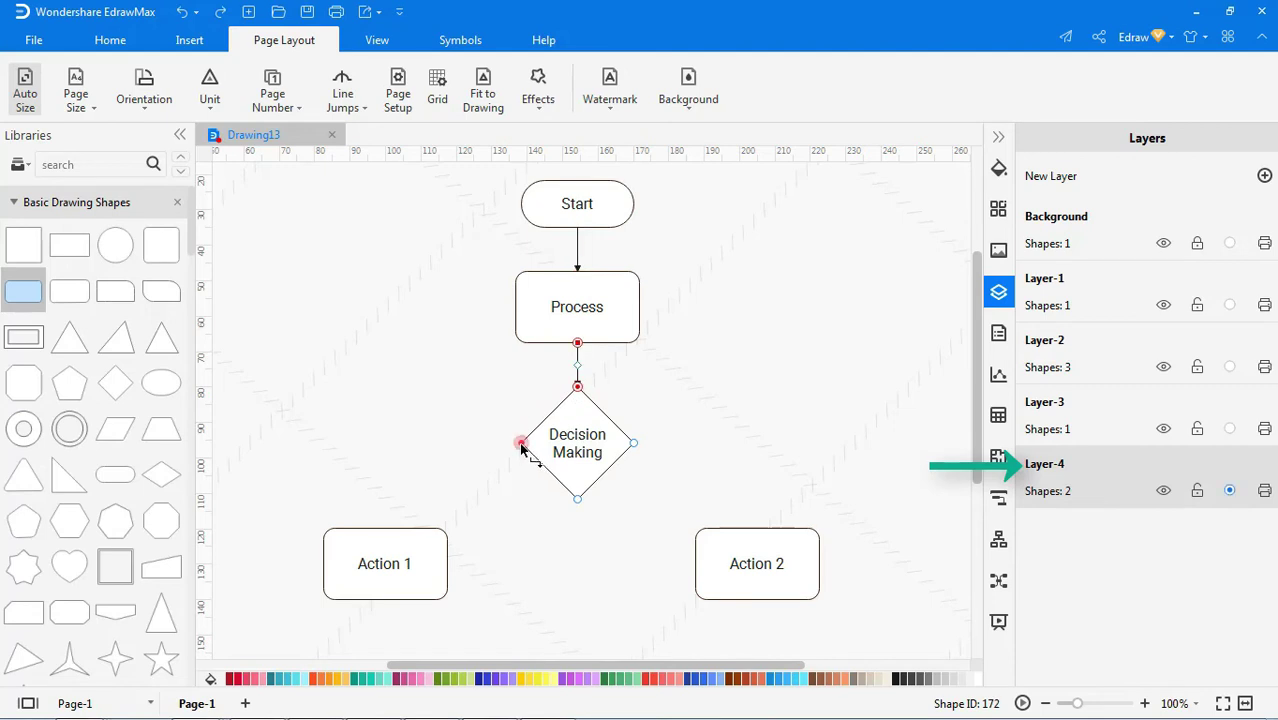
pyautogui.moveTo(521, 443); pyautogui.dragTo(386, 528)
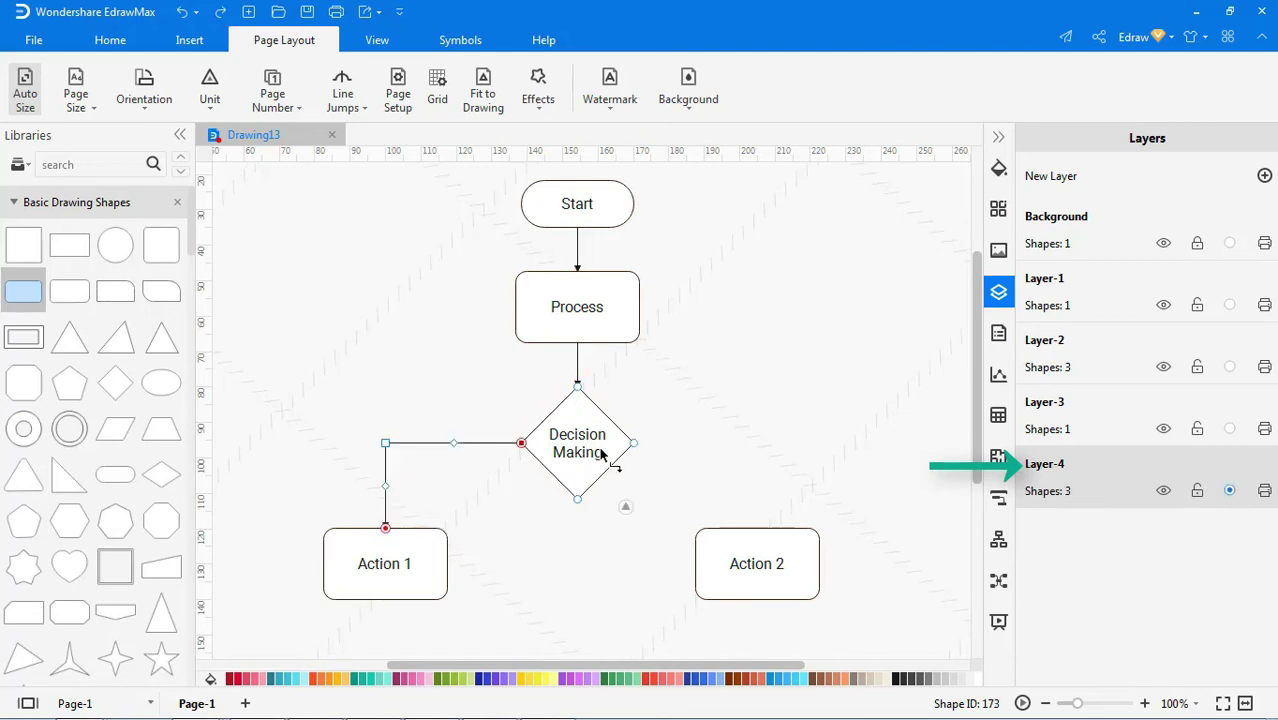
pyautogui.moveTo(636, 444); pyautogui.dragTo(759, 527)
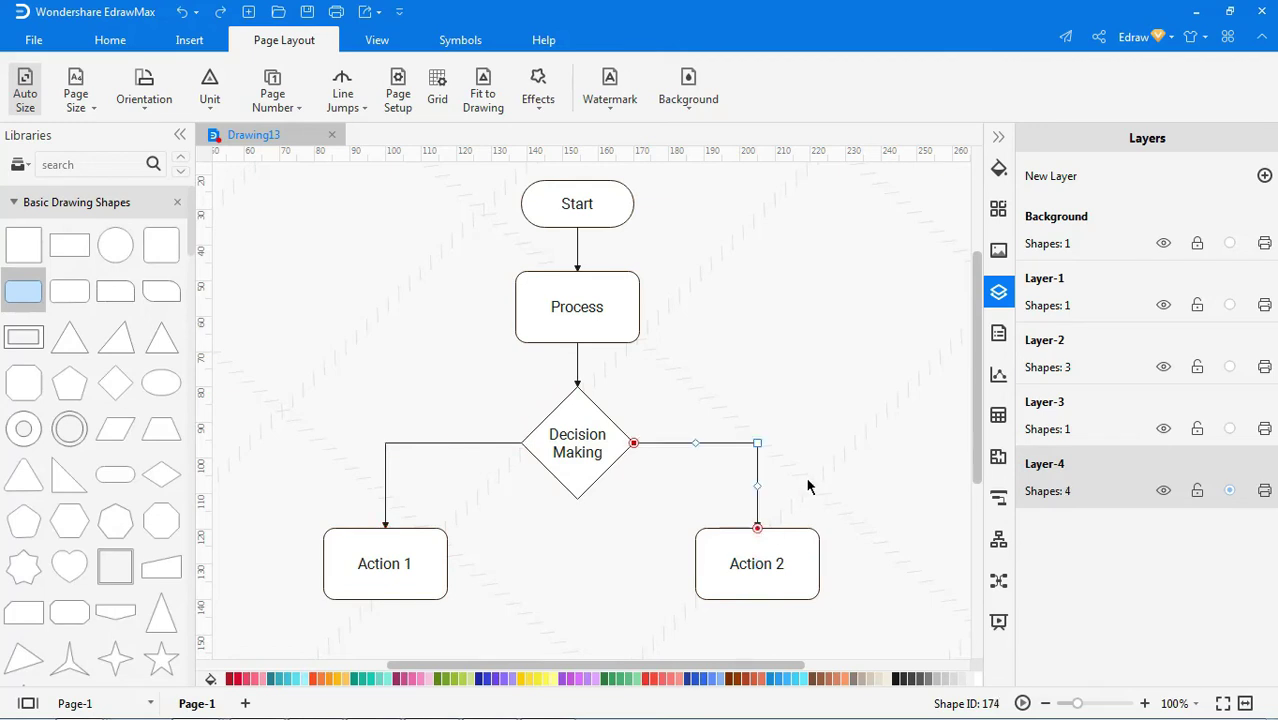
# Label the connector from Decision Making to Action 1 "Yes" and the connector to Action 2 "No"
pyautogui.doubleClick(464, 442)
pyautogui.write('Yes')
pyautogui.doubleClick(685, 445)
pyautogui.write('No')
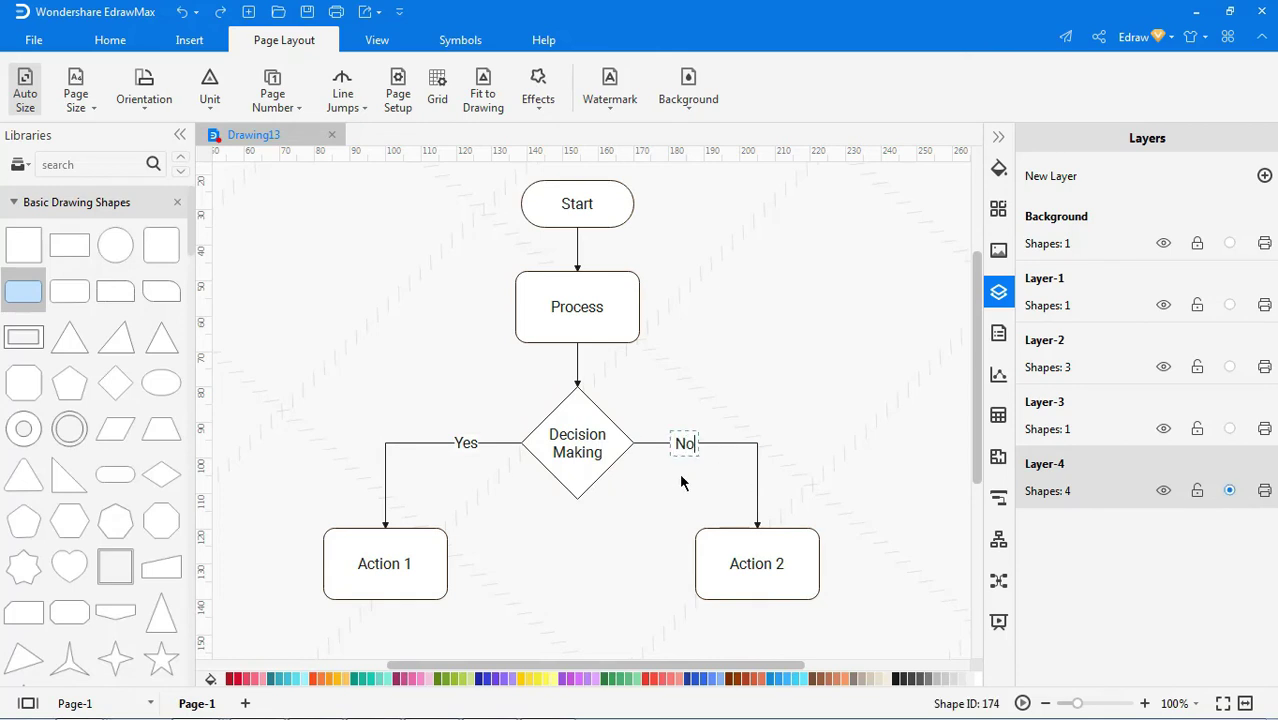
pyautogui.click(793, 441)
# Make the Background layer unlocked and active, and hide and reshow Background and Layer-1 through Layer-4 one after another
pyautogui.click(1026, 250)
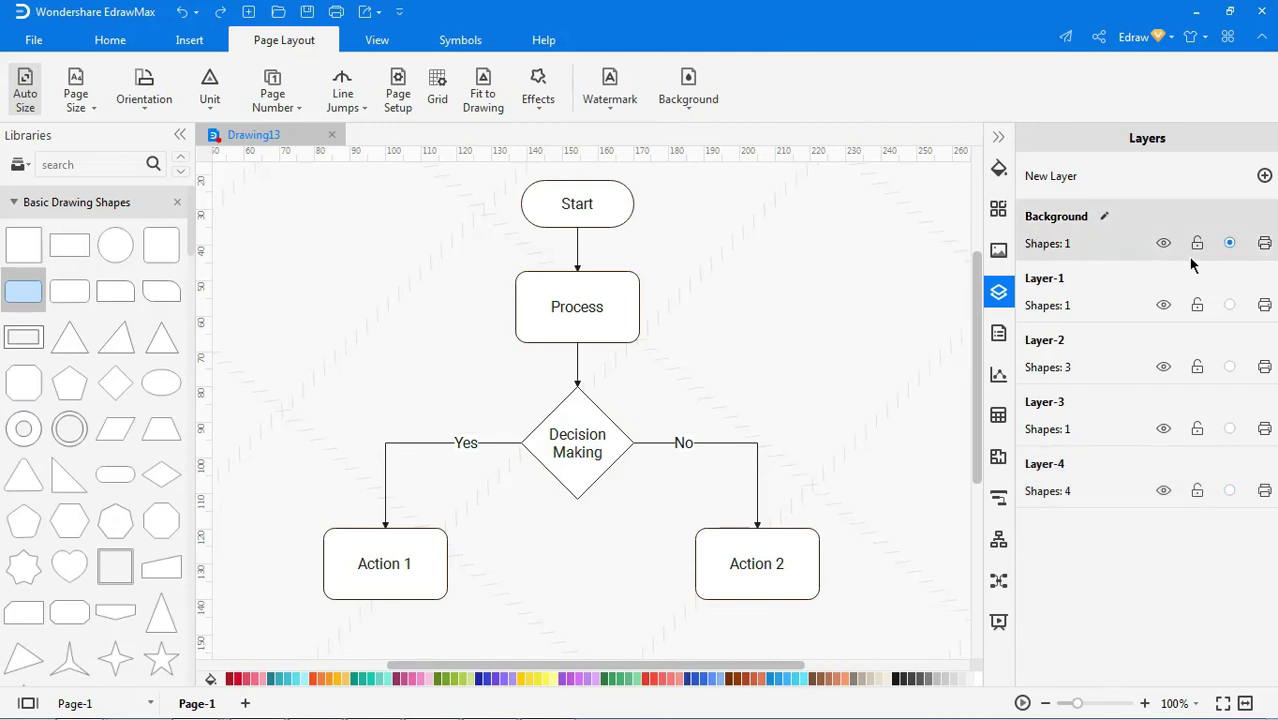
pyautogui.click(1163, 243)
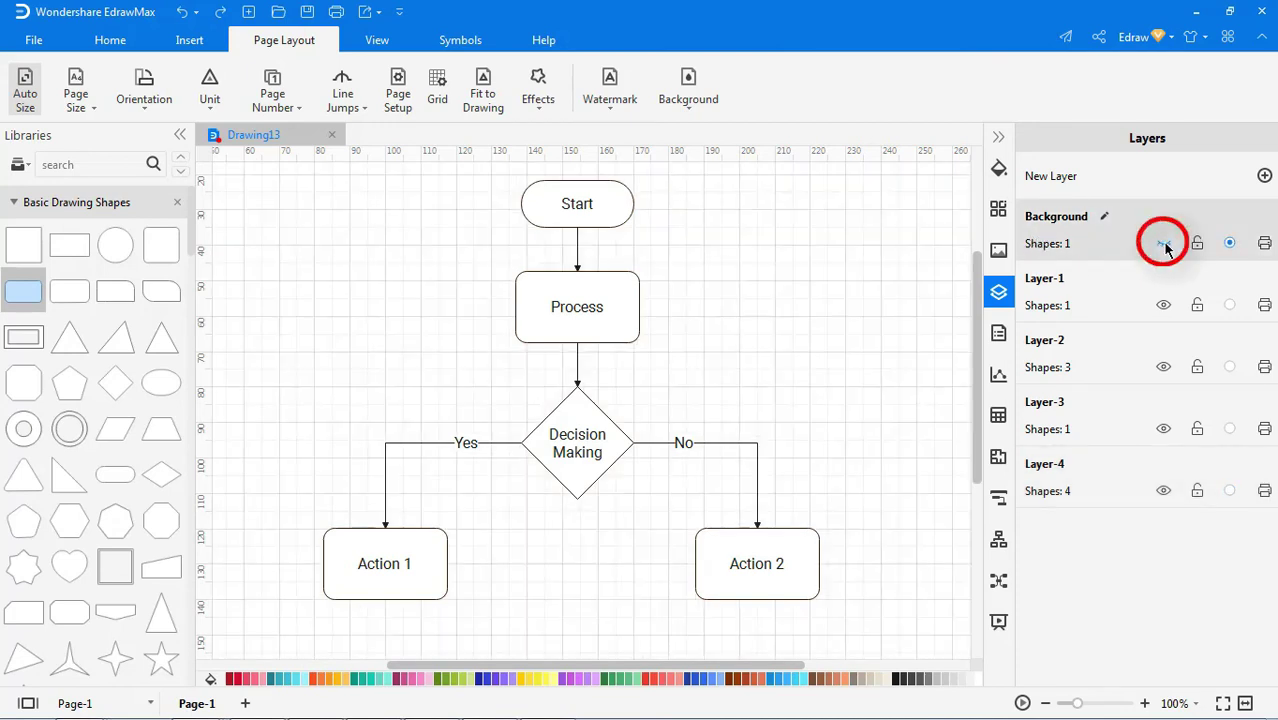
pyautogui.click(1160, 307)
pyautogui.click(1162, 309)
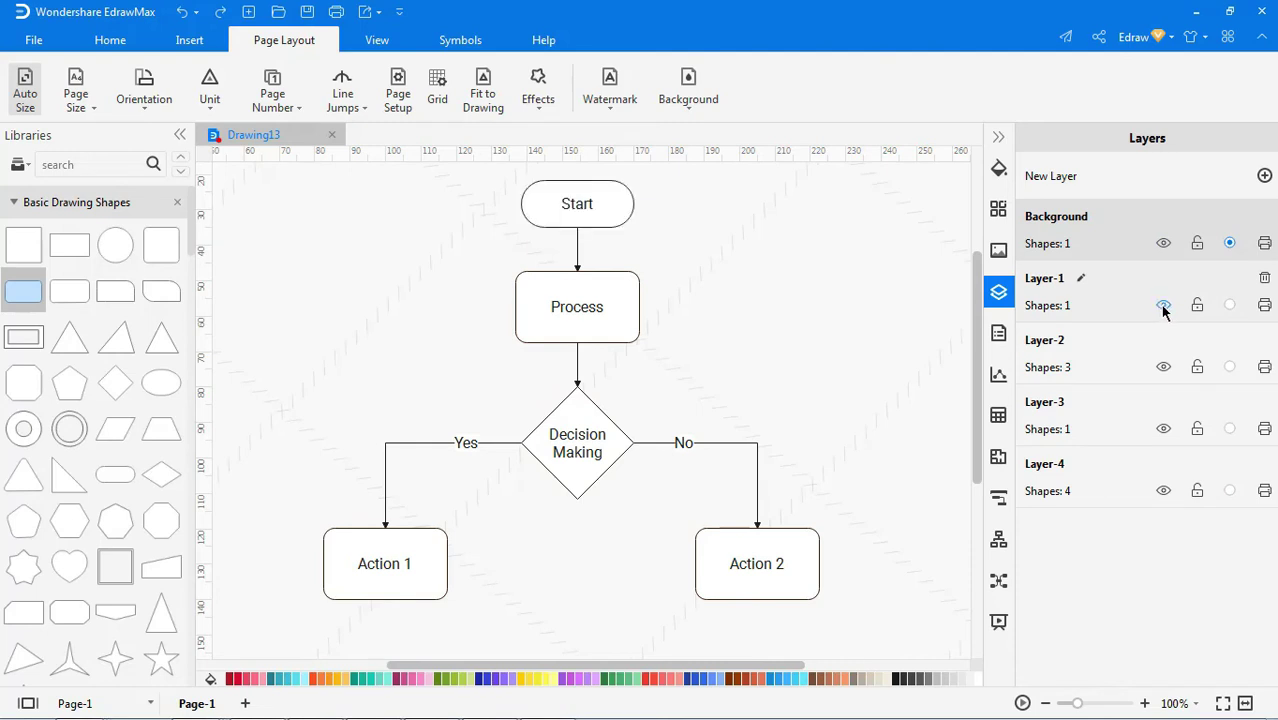
pyautogui.click(1163, 368)
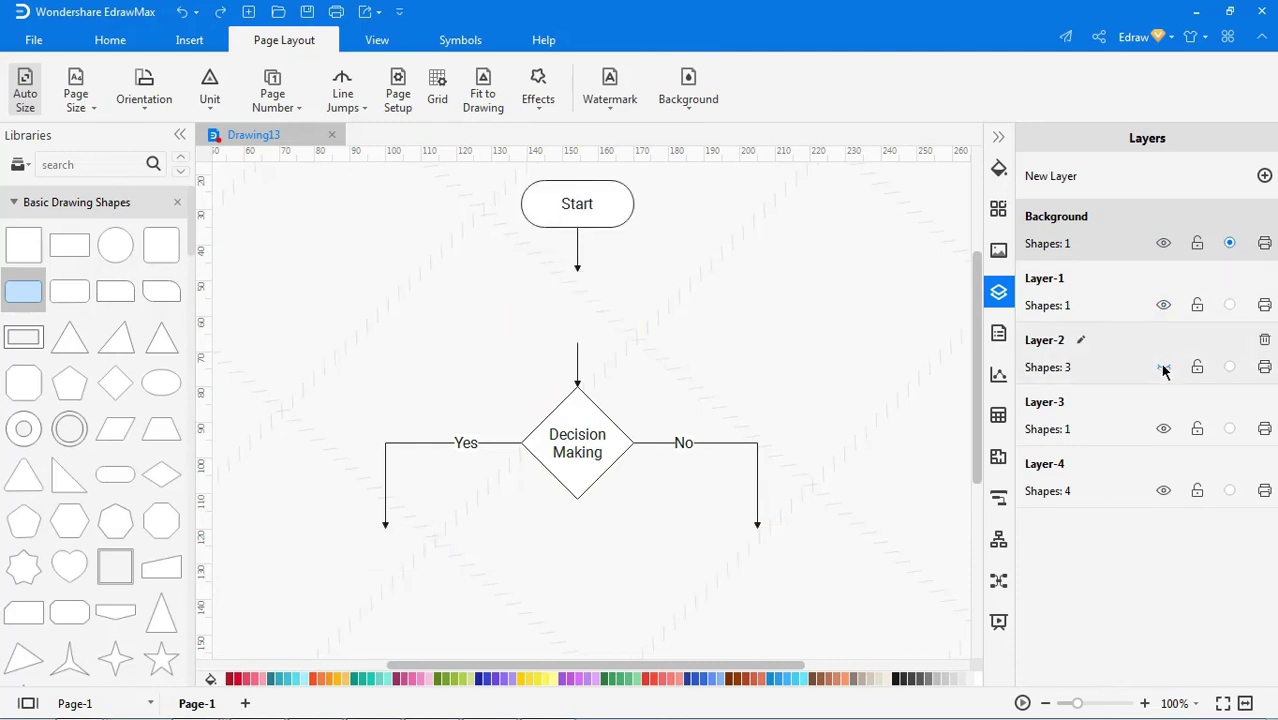
pyautogui.click(1163, 368)
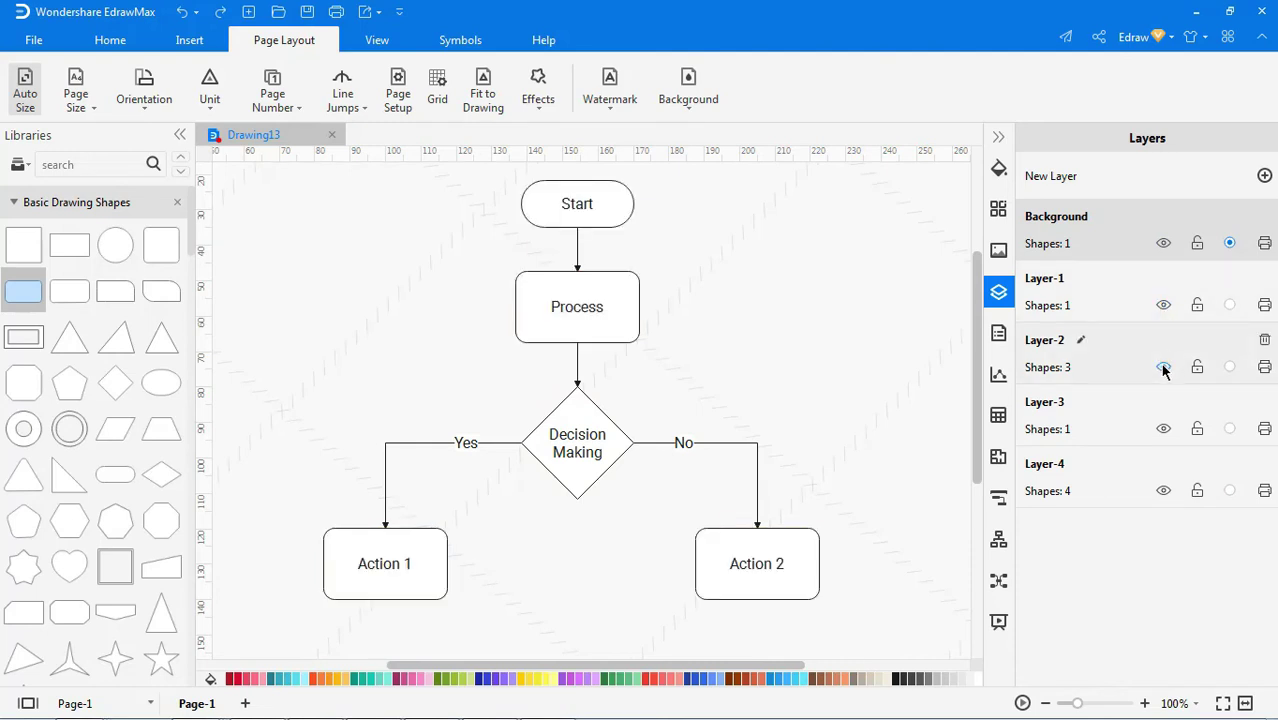
pyautogui.click(1163, 429)
pyautogui.click(1163, 429)
pyautogui.click(1164, 491)
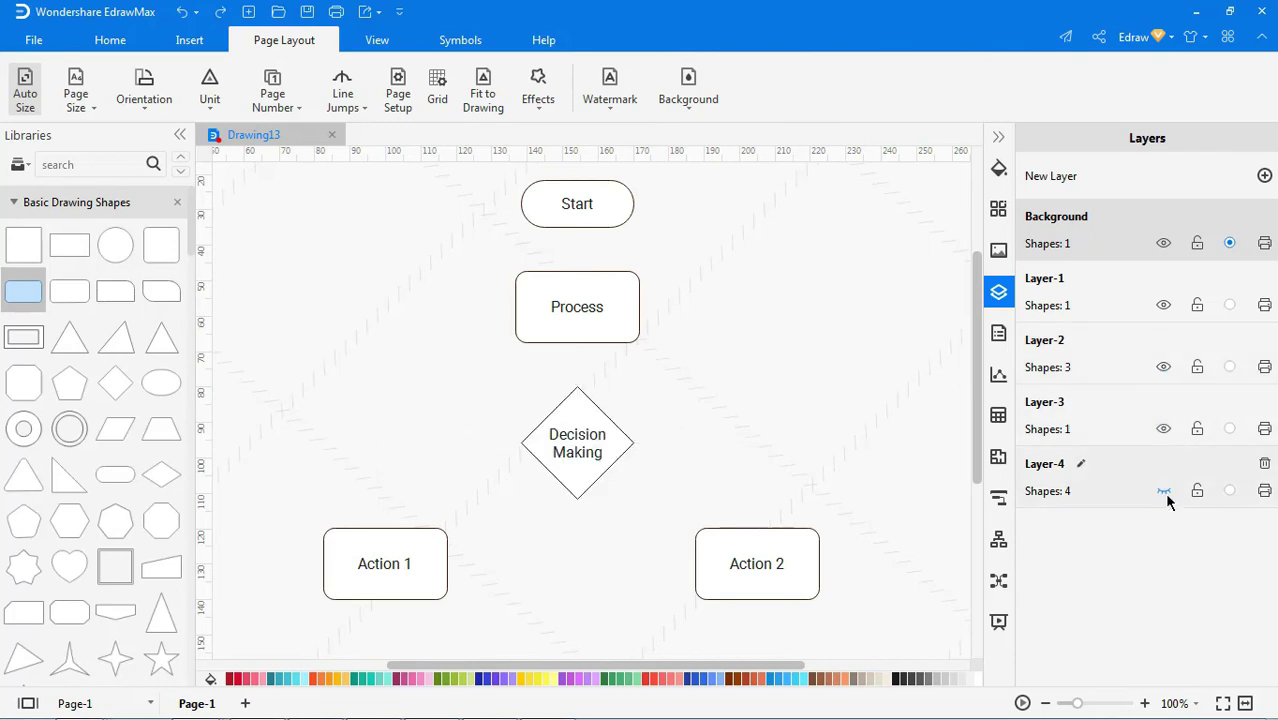
pyautogui.click(1164, 491)
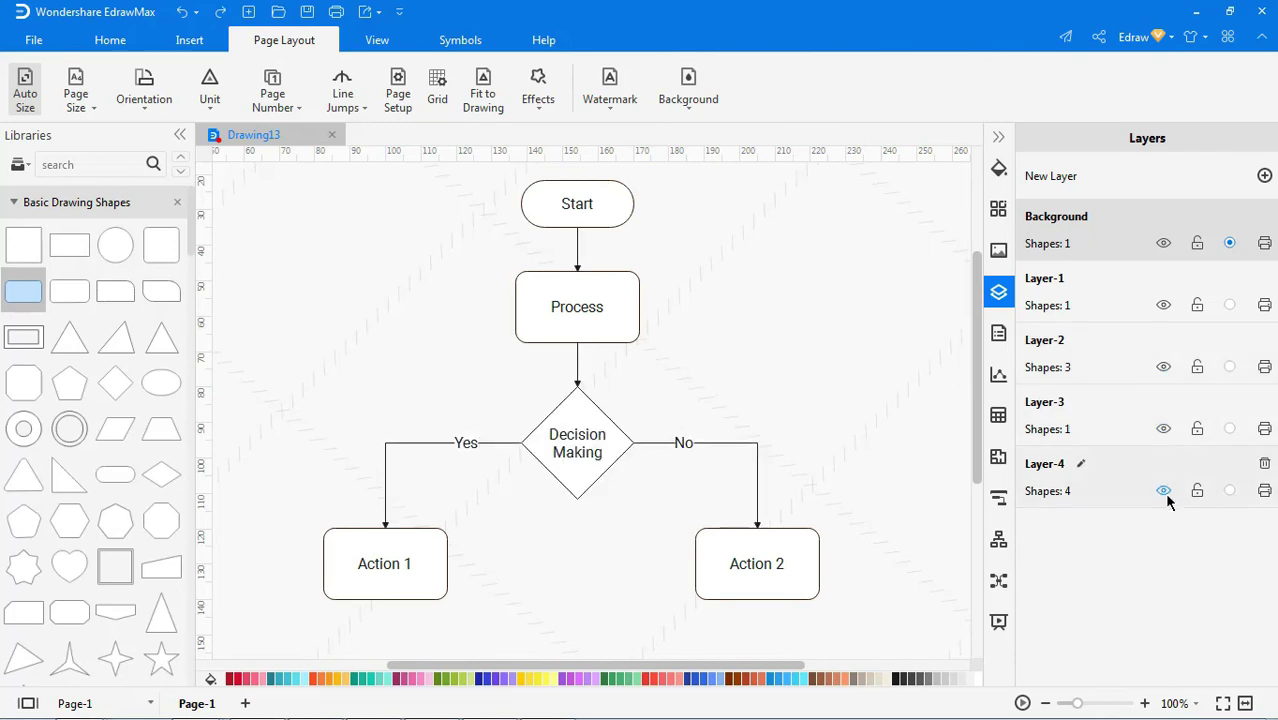
# Lock Layer-2 and exclude it from printing
pyautogui.click(1198, 367)
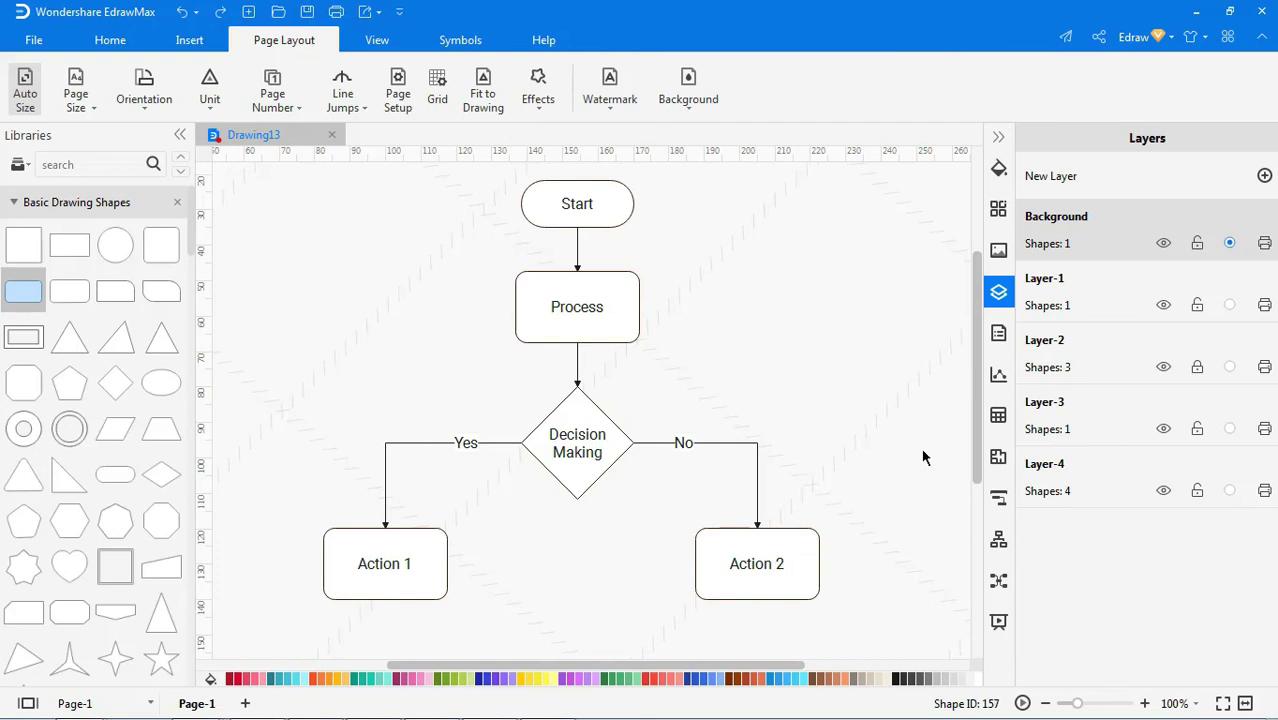
pyautogui.click(1265, 368)
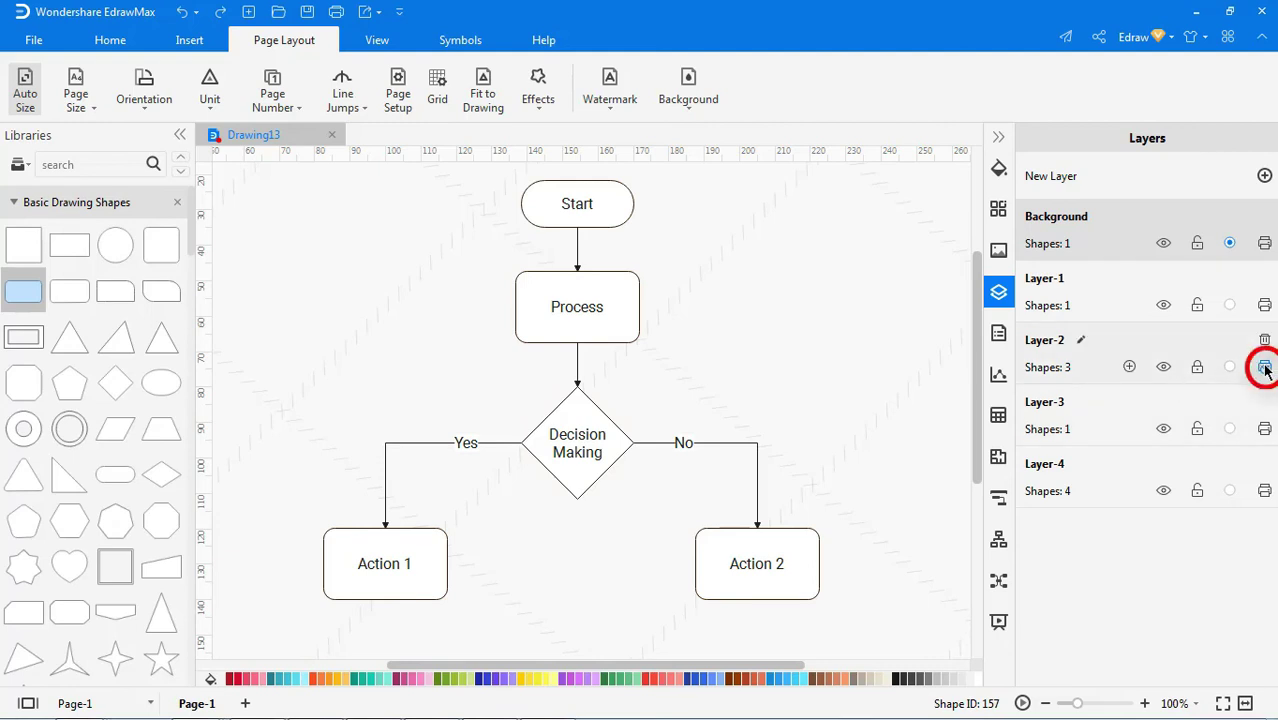
pyautogui.click(1264, 367)
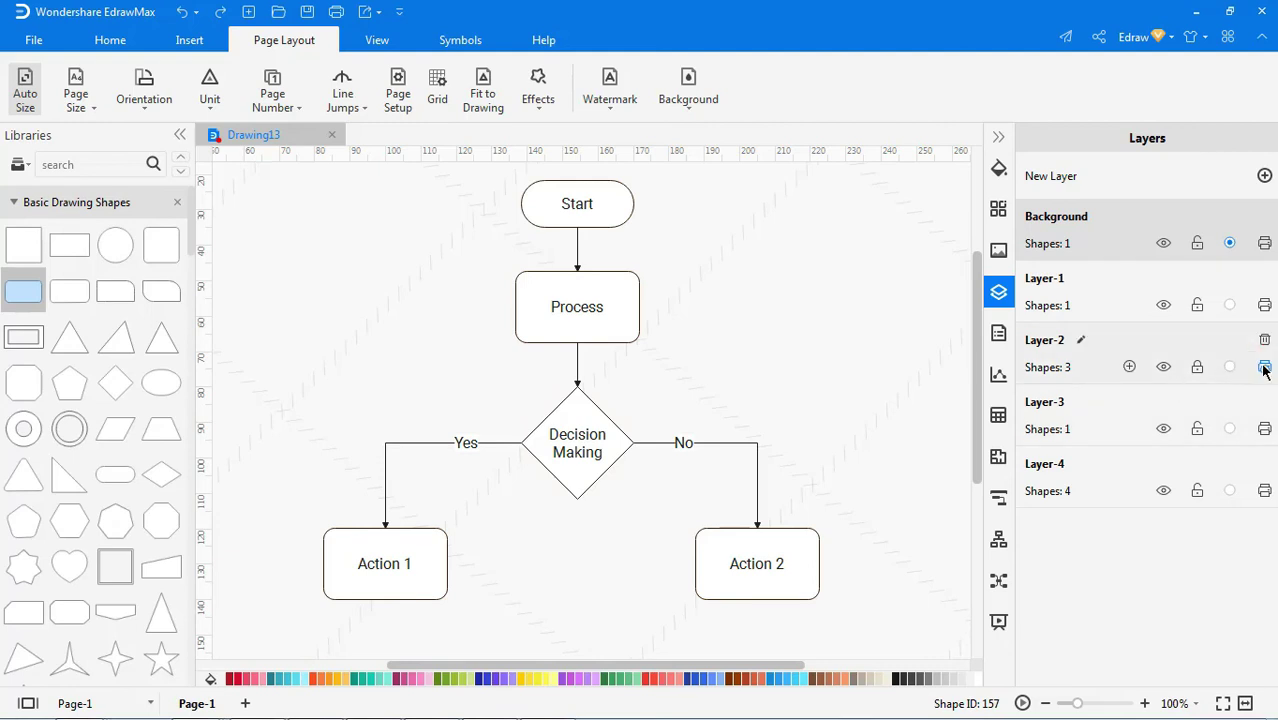
# Check in the print preview which flowchart shapes are printed, and return to the drawing
pyautogui.click(34, 41)
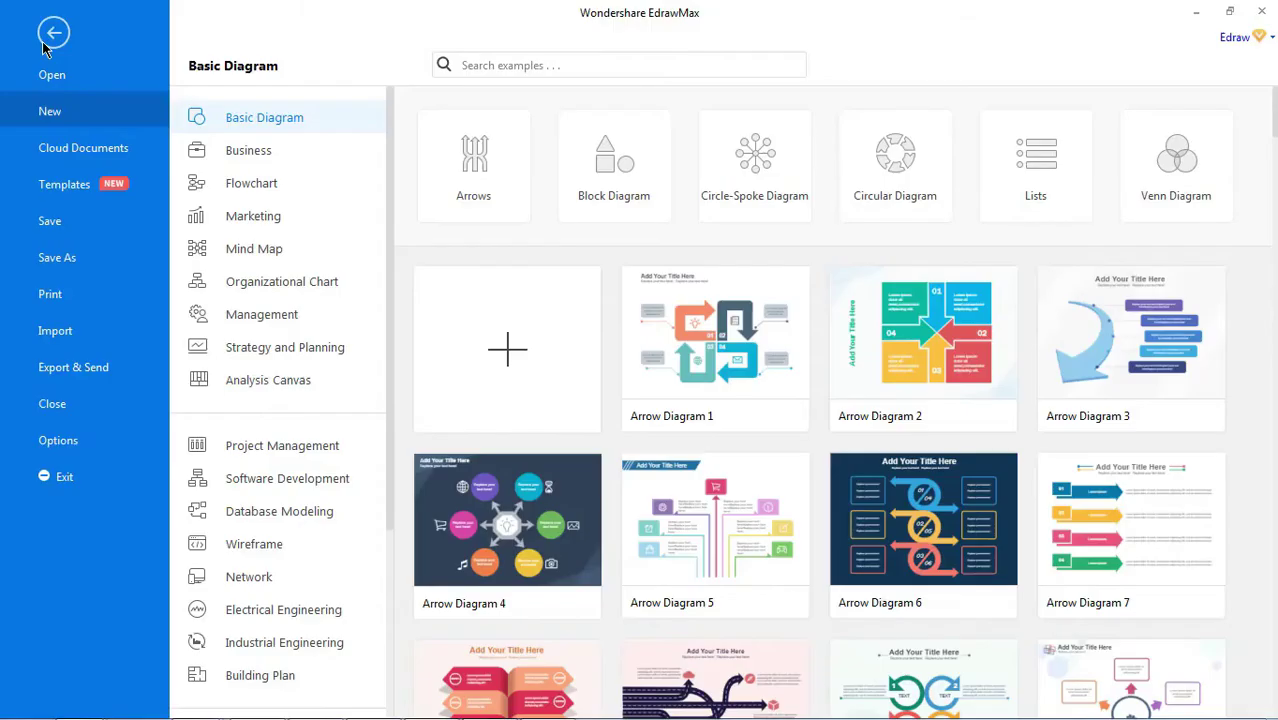
pyautogui.click(46, 294)
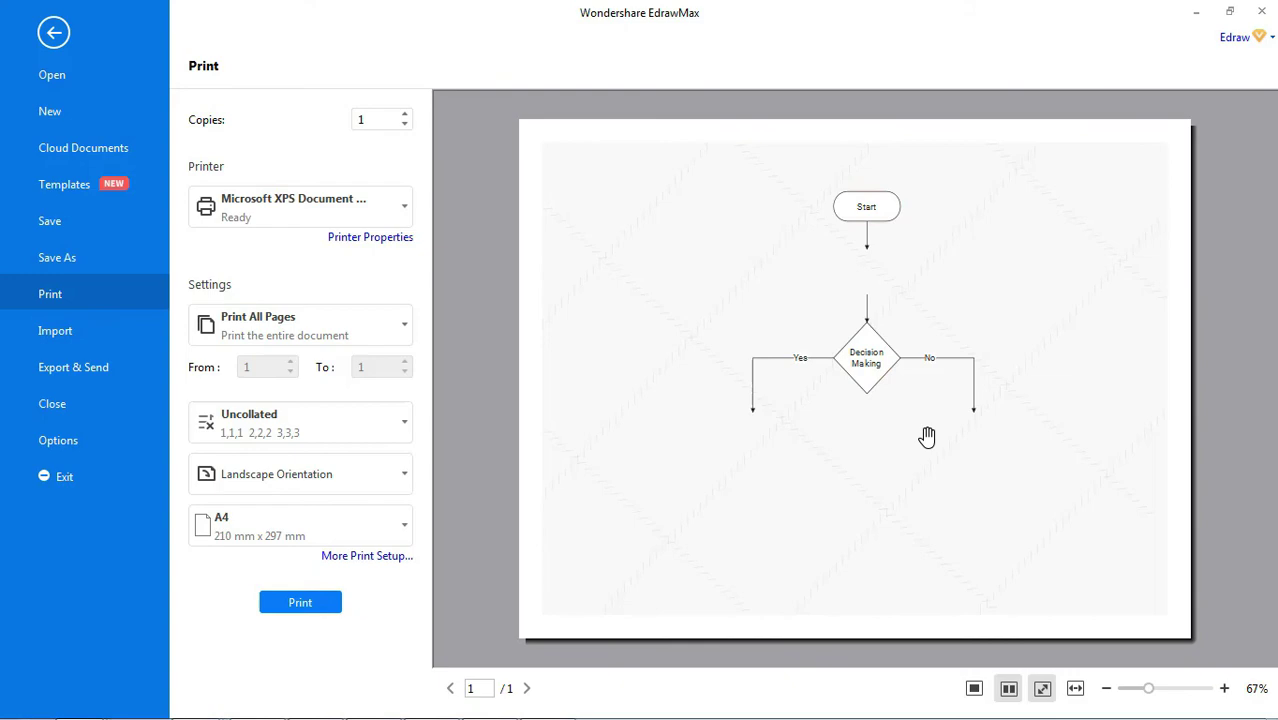
pyautogui.click(51, 32)
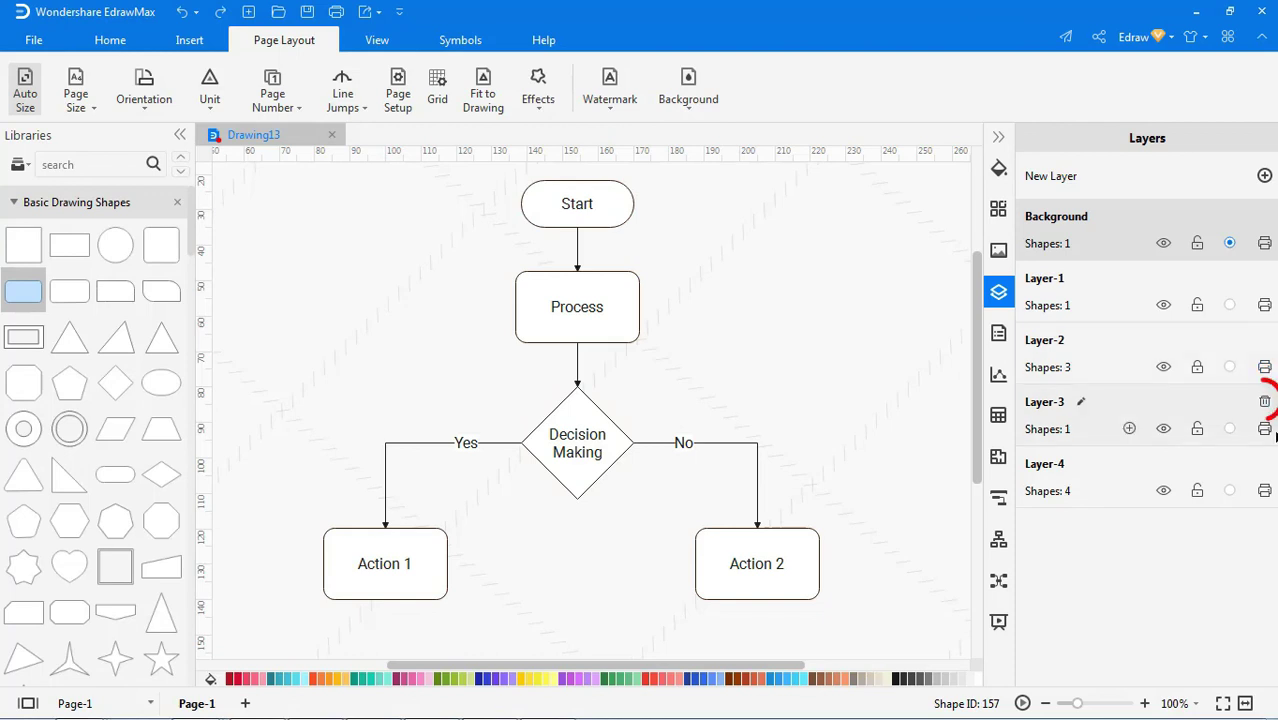
# Delete Layer-3 together with the shapes on it, and collapse the layer list
pyautogui.click(1264, 401)
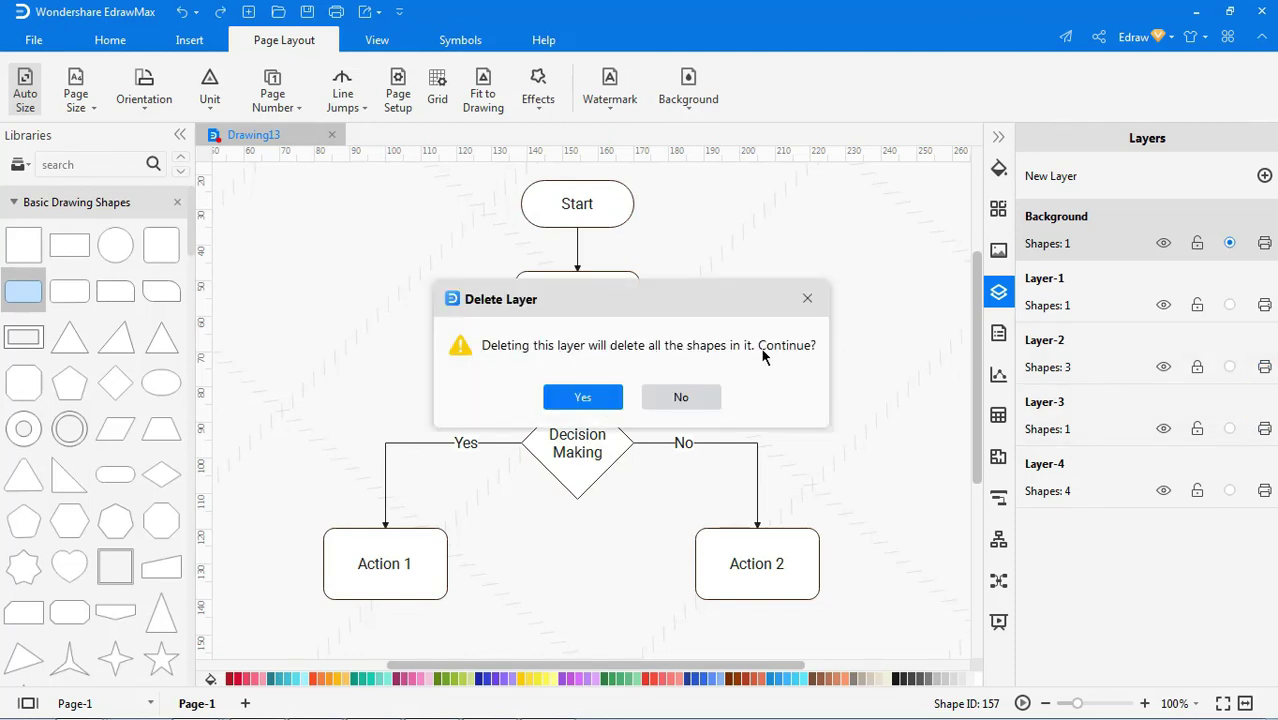
pyautogui.click(595, 397)
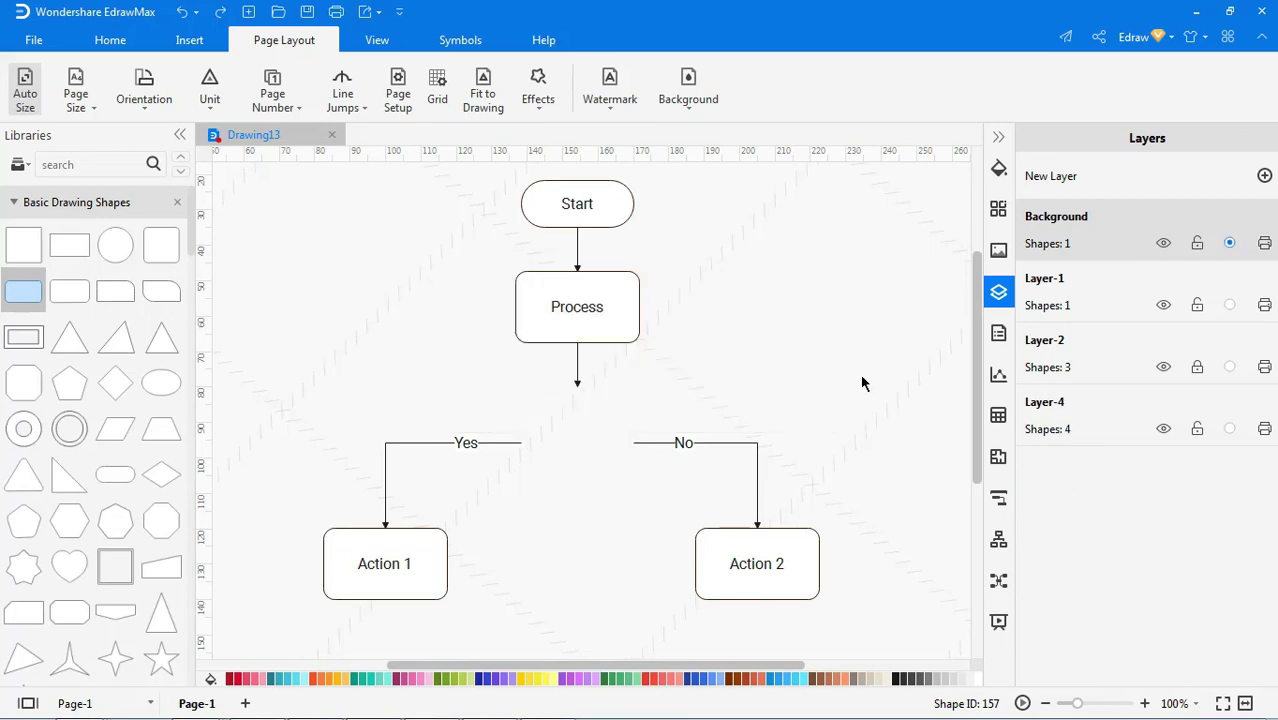
pyautogui.click(998, 136)
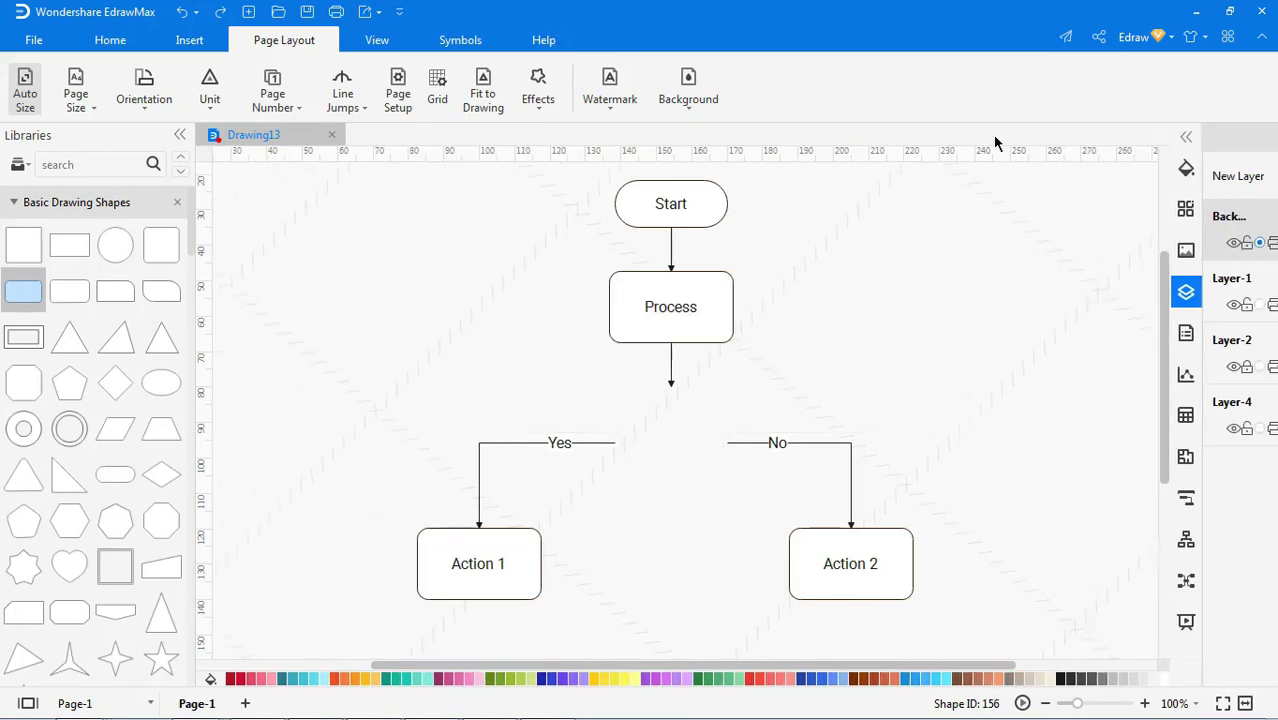